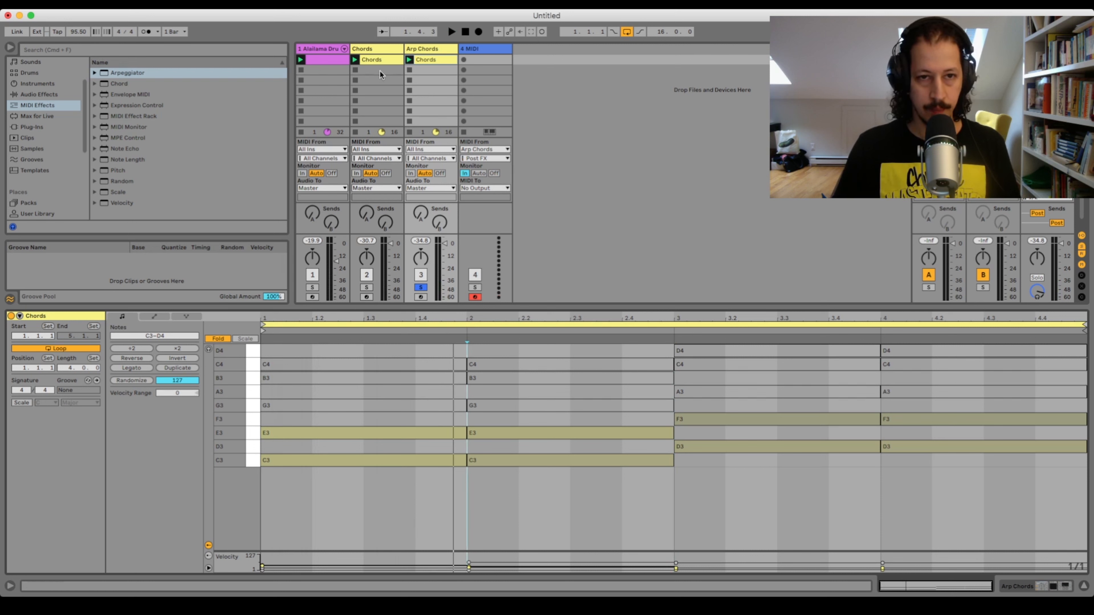
# Step: Transpose all notes in the Arp Chords clip down one octave to C2–D3 and refold the note view
pyautogui.click(392, 50)
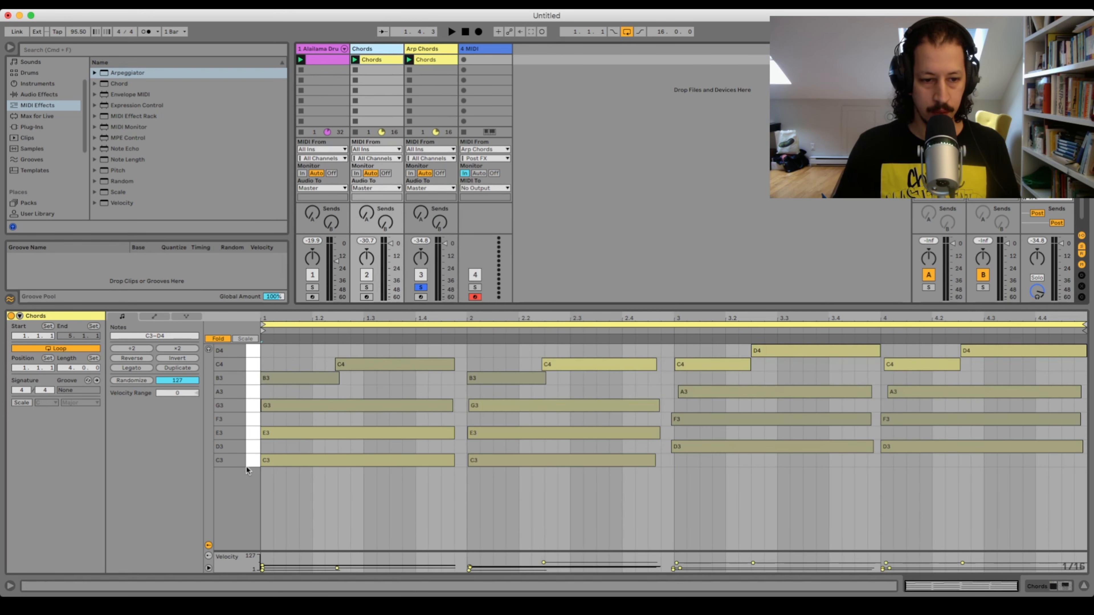
pyautogui.click(430, 59)
pyautogui.click(305, 423)
pyautogui.press('super+a')
pyautogui.hotkey('shift', 'Down')
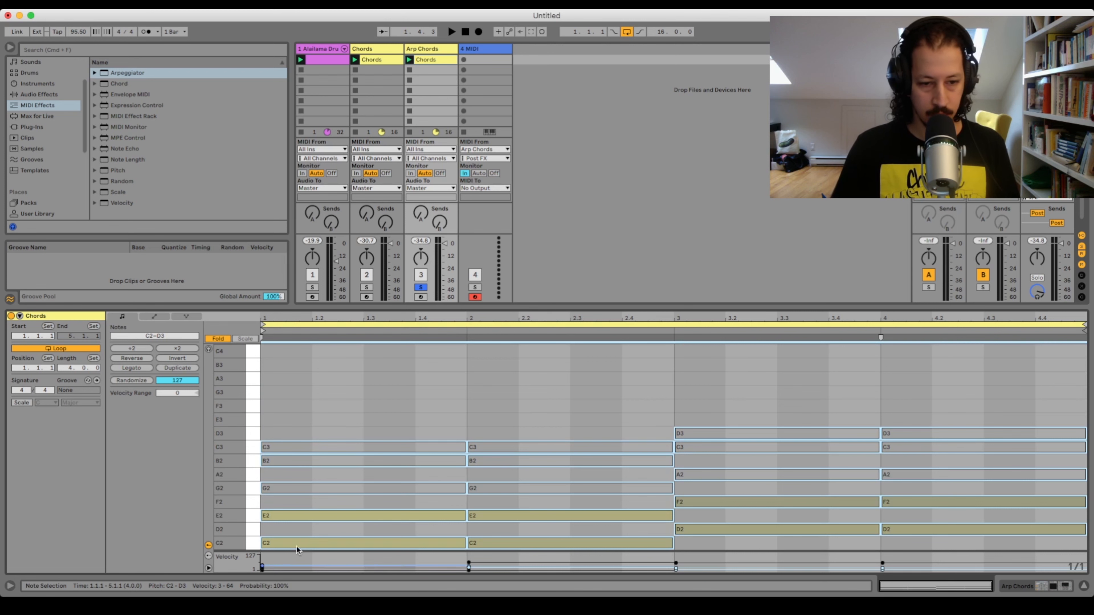
pyautogui.click(221, 339)
pyautogui.click(221, 339)
# Step: Audition the soloed Arp Chords track with its device chain shown, and stop playback
pyautogui.press('space')
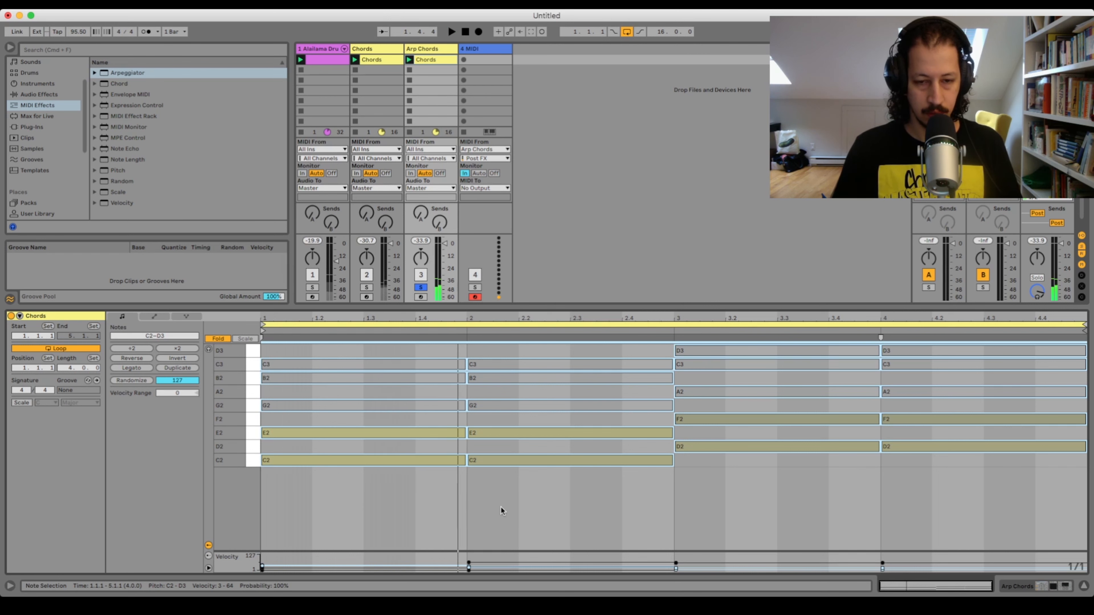
pyautogui.hotkey('shift', 'Tab')
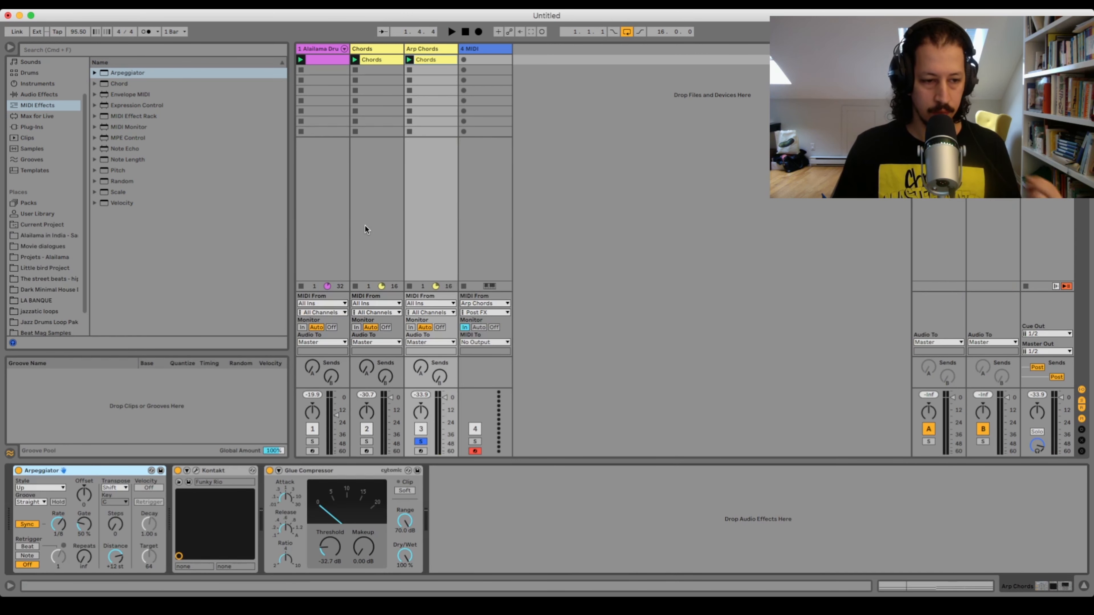
pyautogui.press('space')
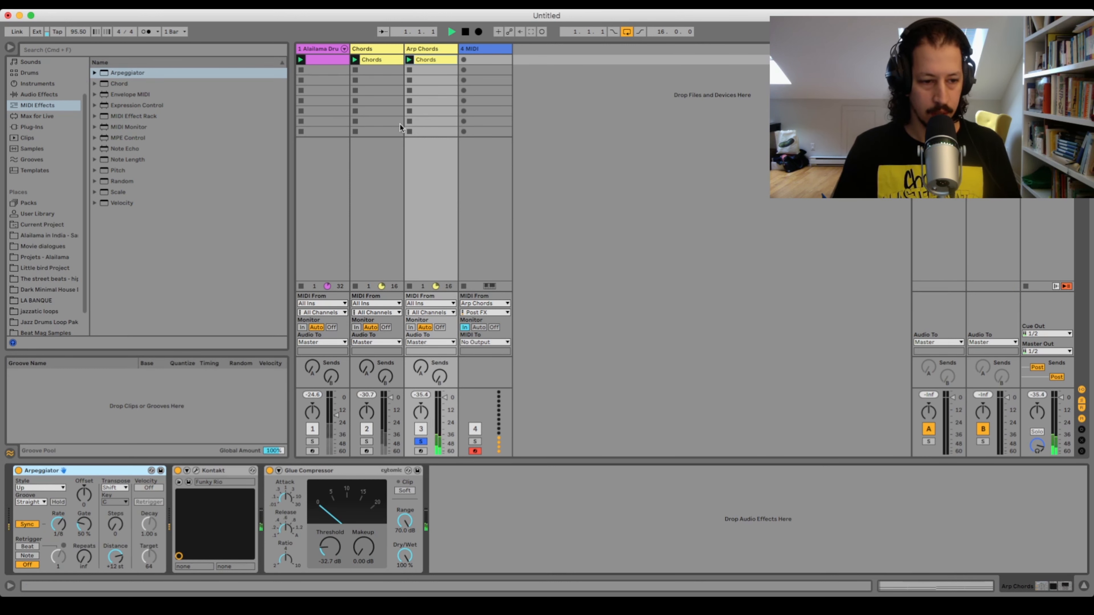
pyautogui.press('space')
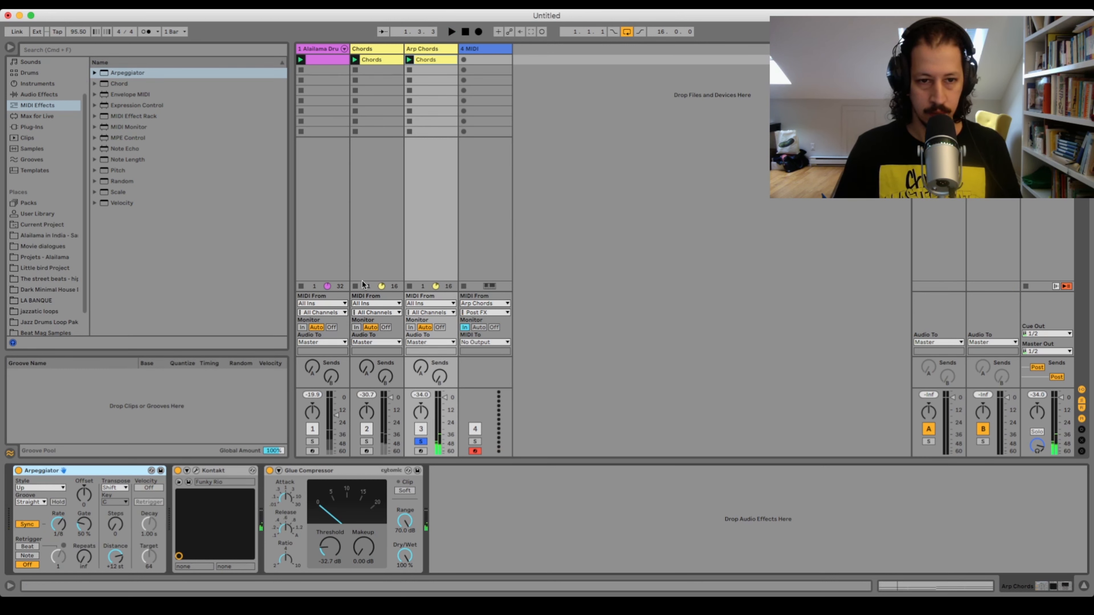
# Step: Unsolo the Arp Chords track and listen to it together with the other tracks
pyautogui.click(421, 442)
pyautogui.press('space')
pyautogui.click(936, 586)
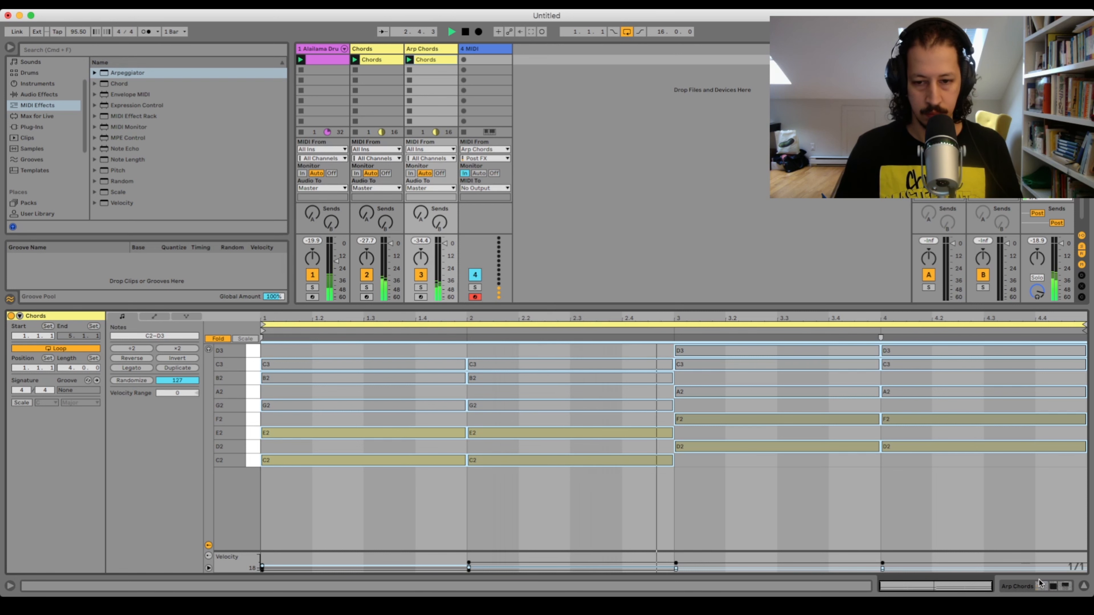
pyautogui.click(1040, 583)
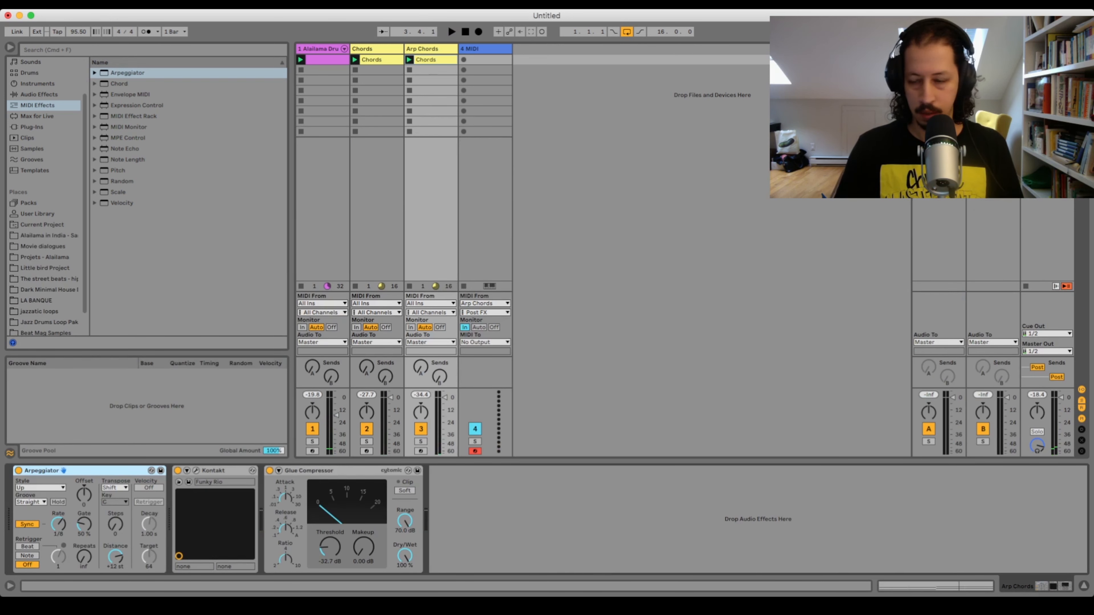
# Step: Deactivate the E2 note in bar 1 and the F2 note in bar 3 of the Arp Chords clip, and play it back
pyautogui.click(936, 586)
pyautogui.click(390, 435)
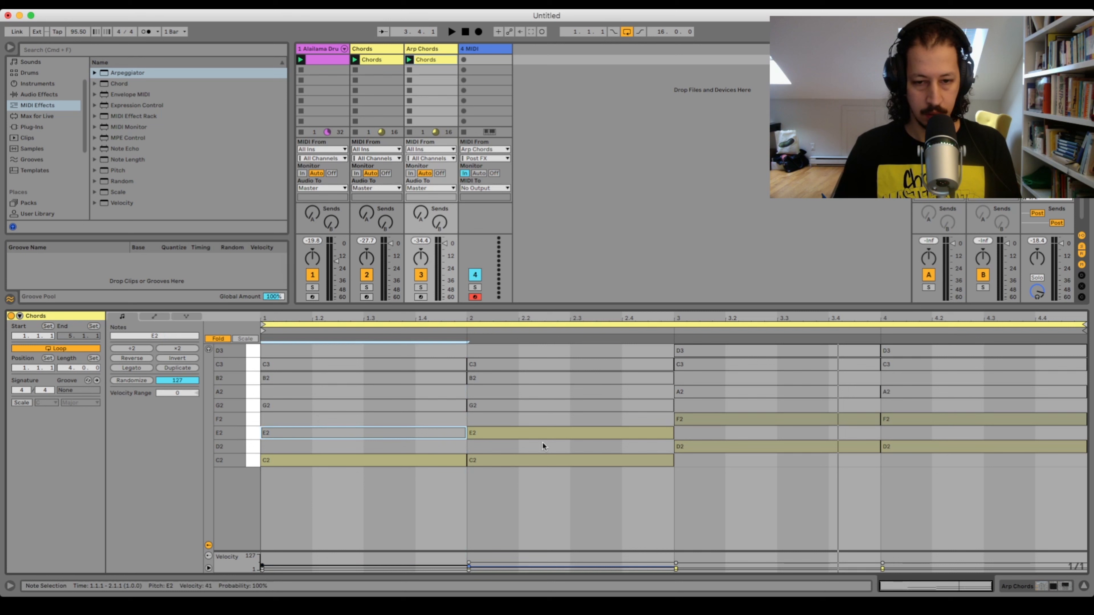
pyautogui.click(707, 418)
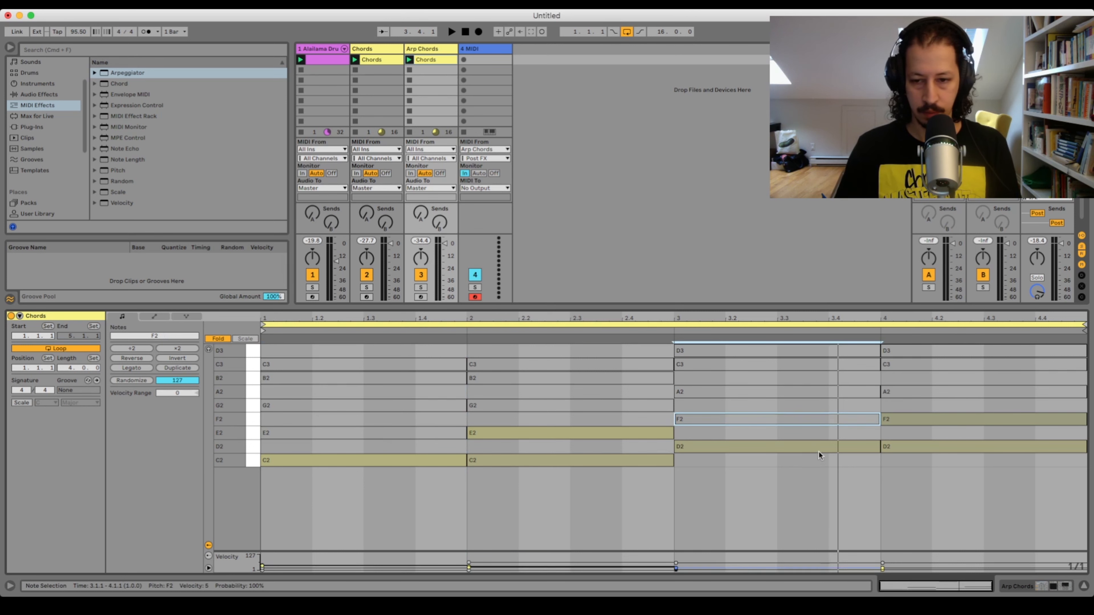
pyautogui.click(755, 509)
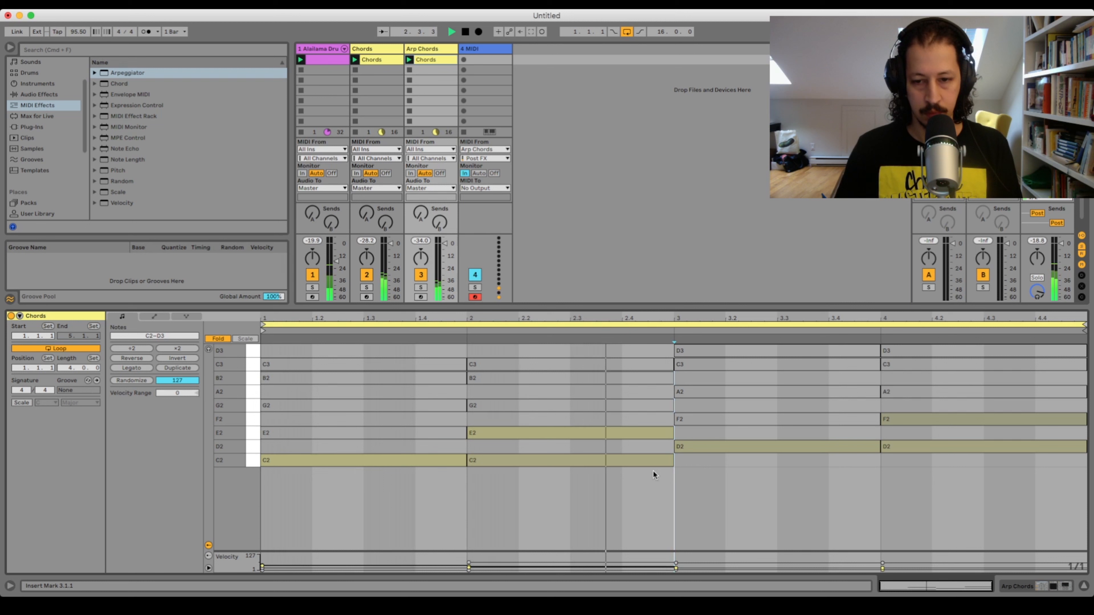
pyautogui.press('space')
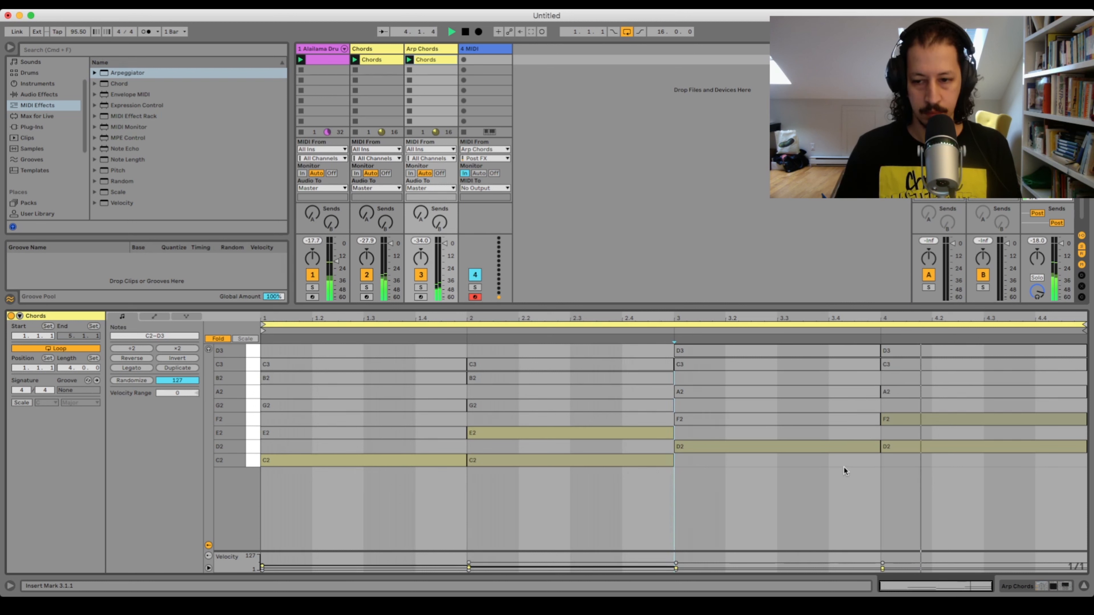
pyautogui.press('space')
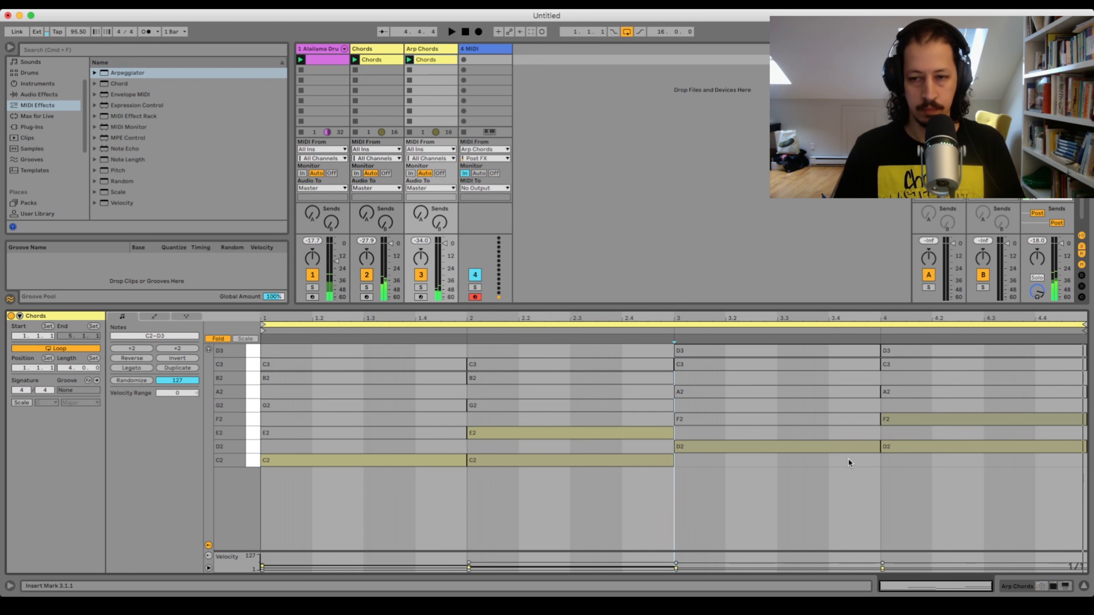
# Step: Record the arpeggiator's output into the first clip slot of the 4 MIDI track and rename the track Bass
pyautogui.click(463, 60)
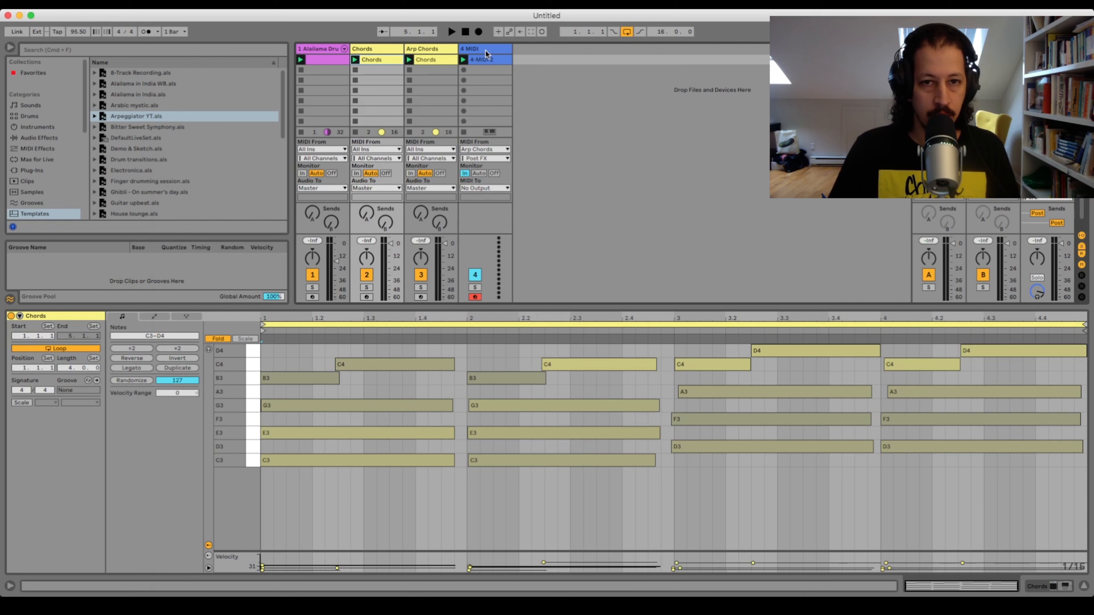
pyautogui.click(485, 49)
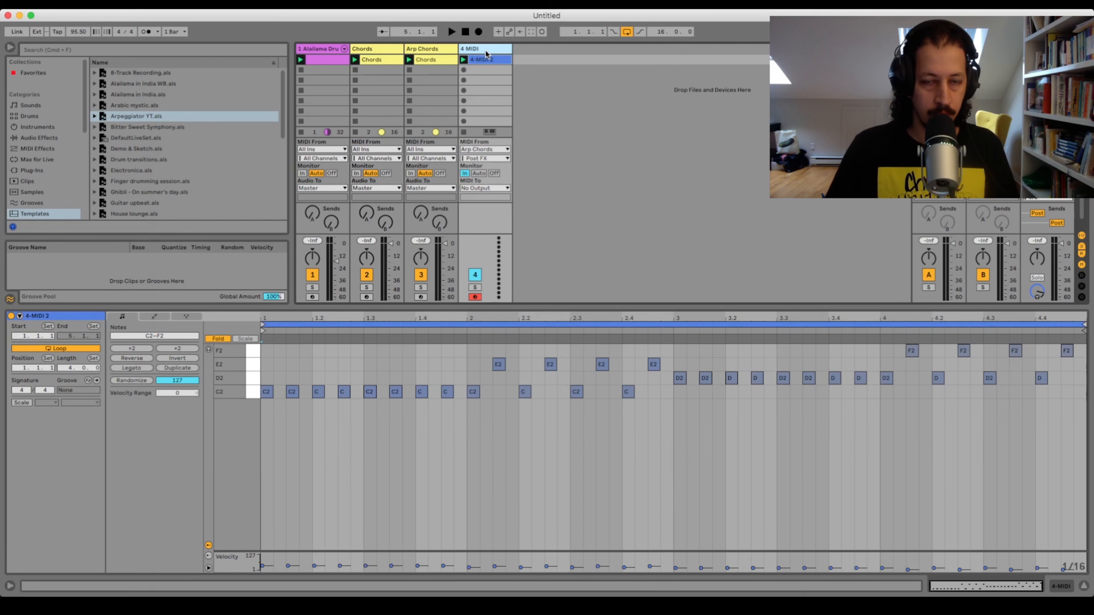
pyautogui.press('super+r')
pyautogui.write('Bass')
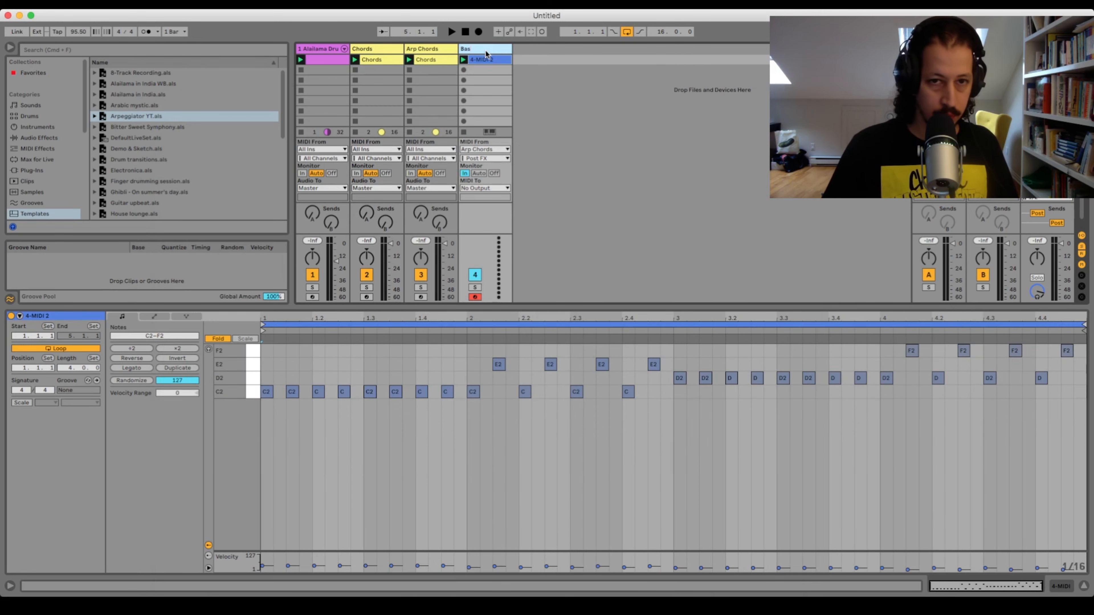
pyautogui.press('Return')
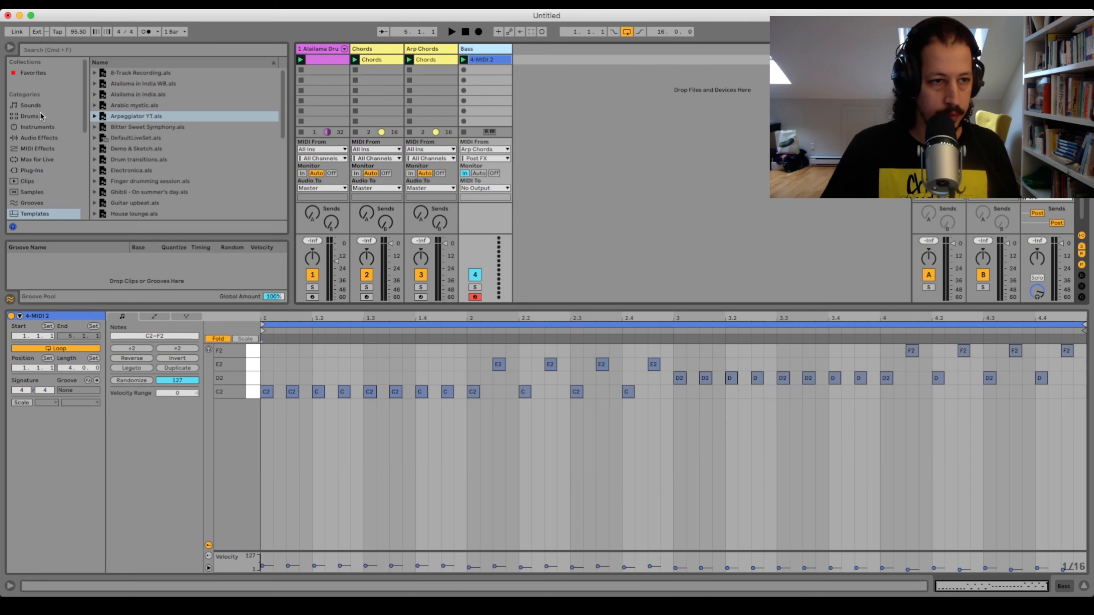
# Step: Search the instruments for piano and load Grand Piano Stretch Bright Production.adg onto the Bass track
pyautogui.click(40, 127)
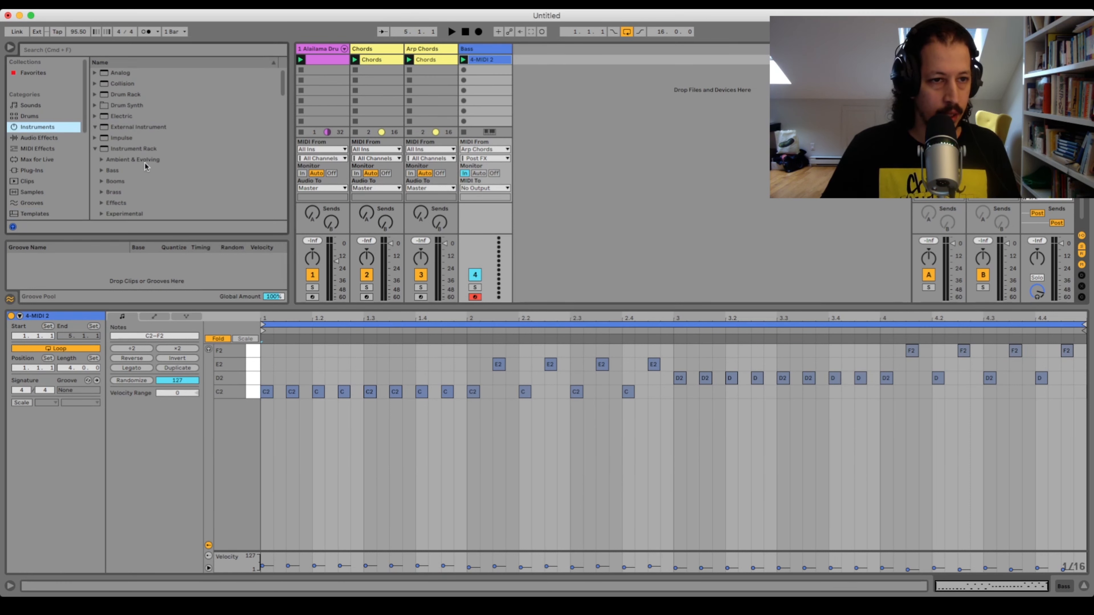
pyautogui.scroll(-3, 155, 156)
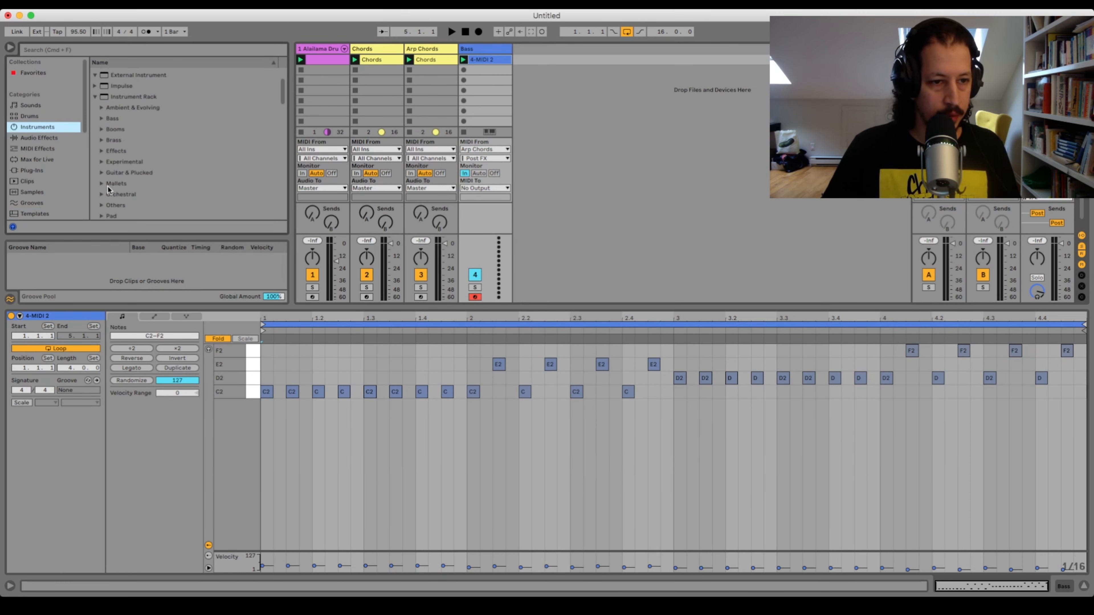
pyautogui.click(178, 51)
pyautogui.write('p')
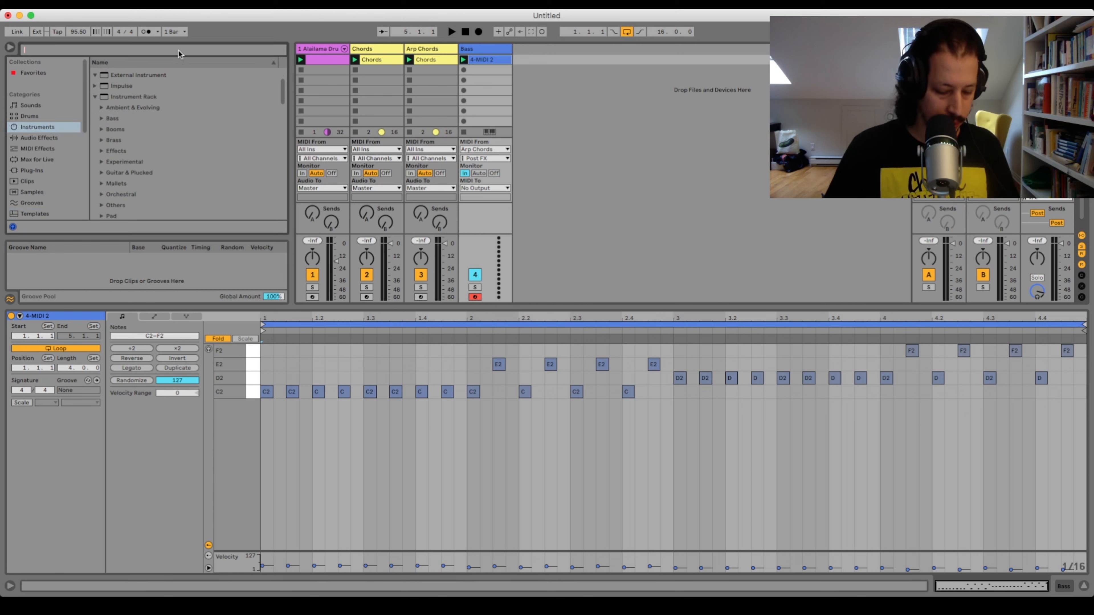
pyautogui.write('iano')
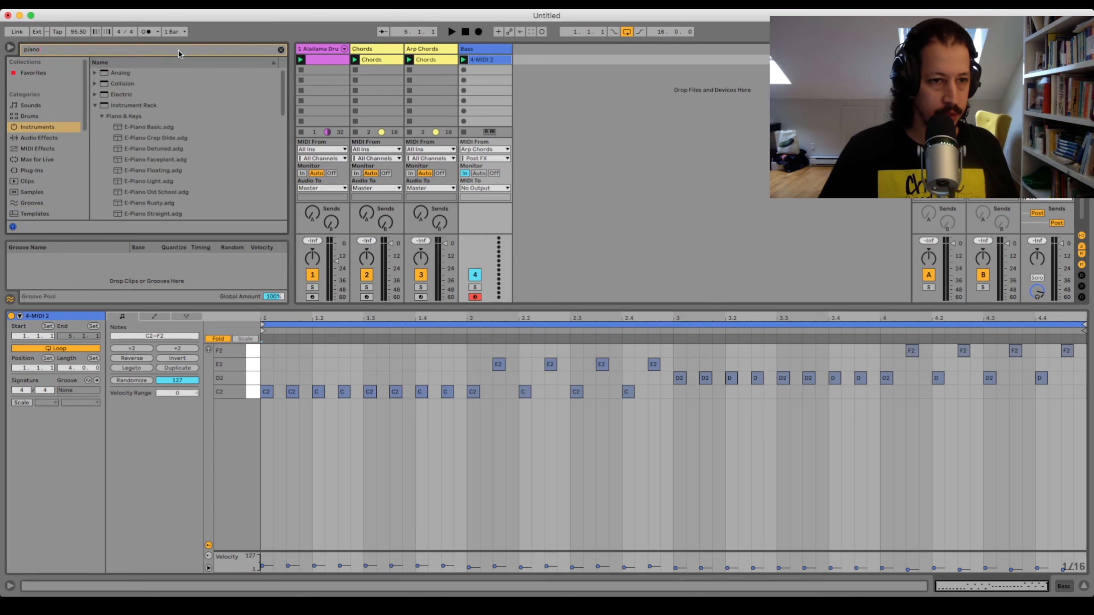
pyautogui.scroll(-5, 198, 173)
pyautogui.click(196, 201)
pyautogui.scroll(-7, 190, 159)
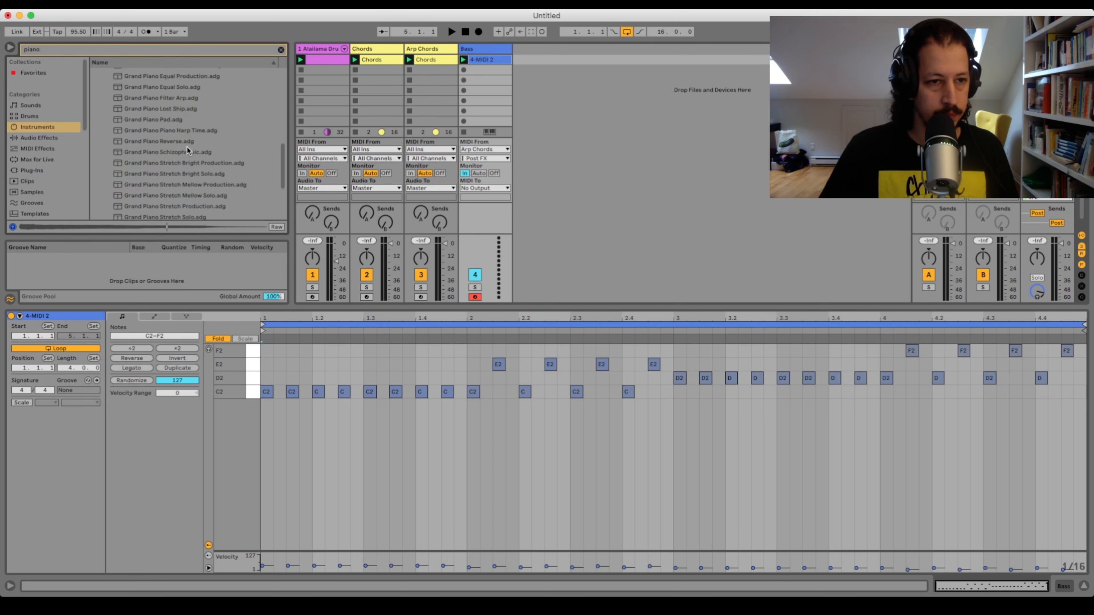
pyautogui.moveTo(188, 186); pyautogui.dragTo(479, 193)
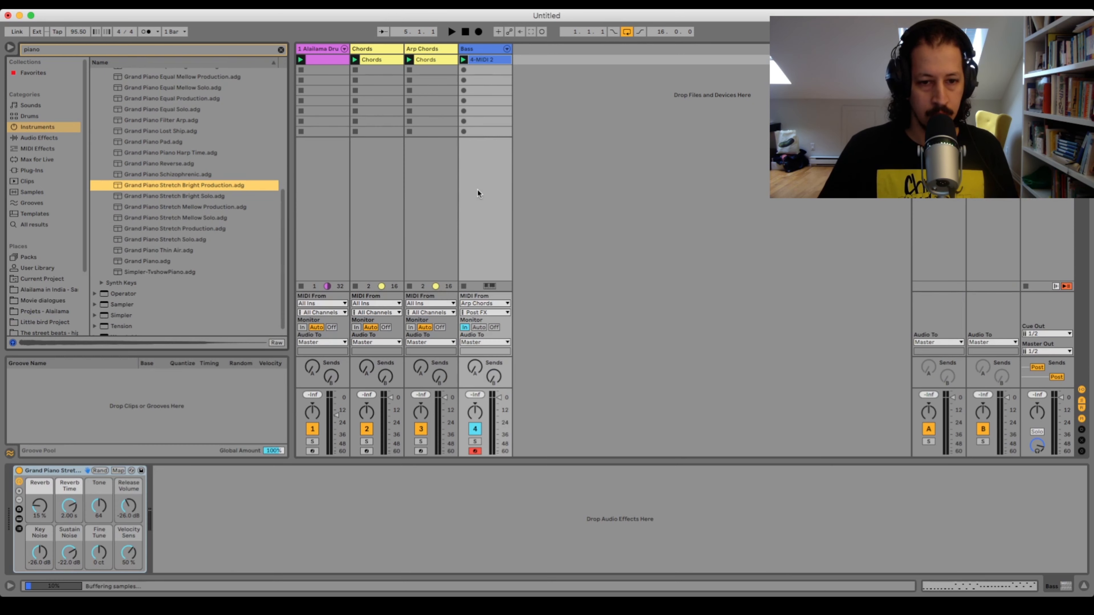
# Step: Deactivate the Arp Chords track, and set the Bass track's monitoring to Auto and its MIDI input to All Ins
pyautogui.click(421, 430)
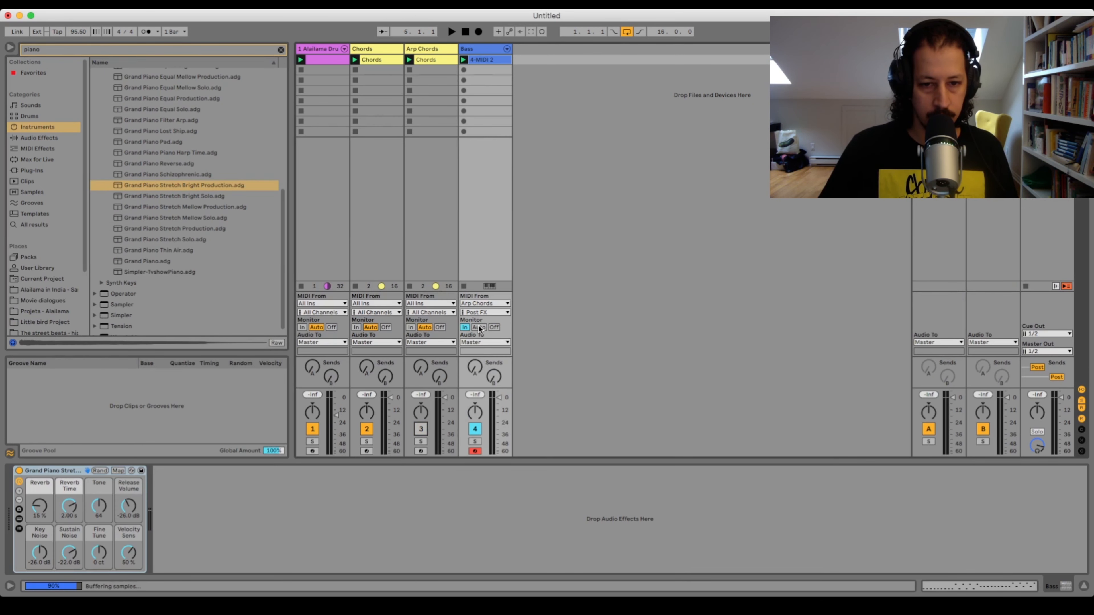
pyautogui.click(479, 328)
pyautogui.click(485, 303)
pyautogui.click(447, 234)
# Step: Lower the Bass track's volume to -9.7 dB during playback and clear the browser search
pyautogui.press('space')
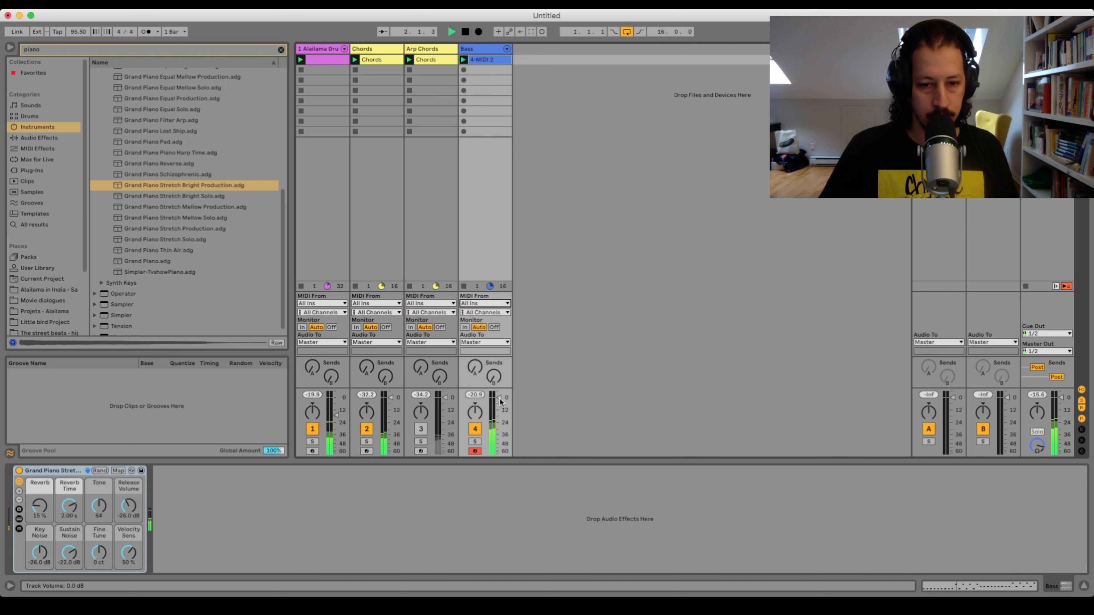
pyautogui.moveTo(499, 397); pyautogui.dragTo(499, 407)
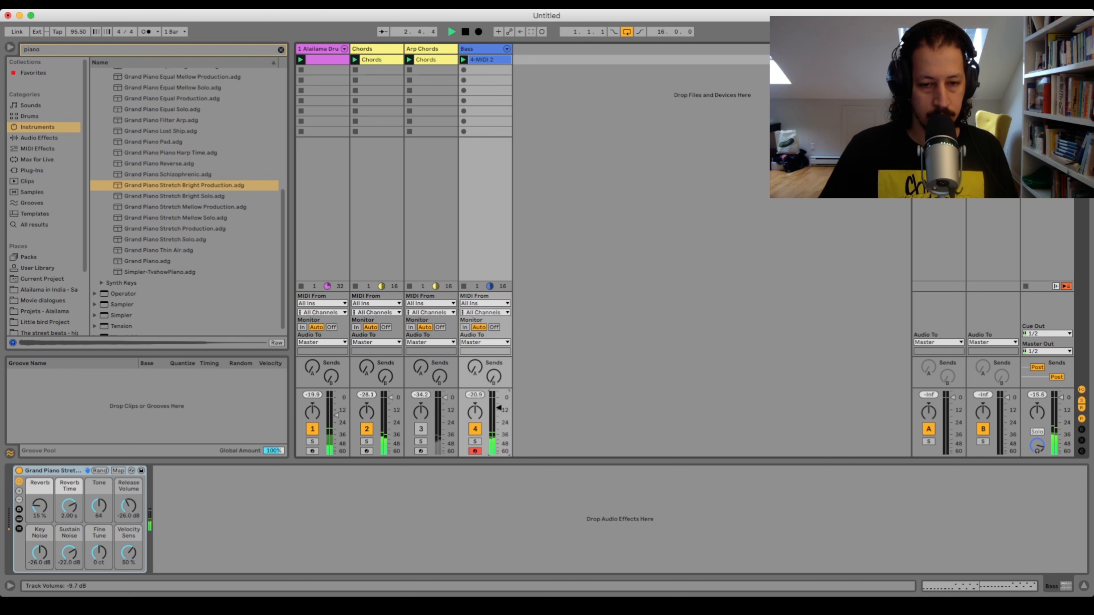
pyautogui.press('space')
pyautogui.click(281, 50)
# Step: Reactivate all notes in the Arp Chords clip and transpose them up two octaves to C4–D5
pyautogui.click(485, 60)
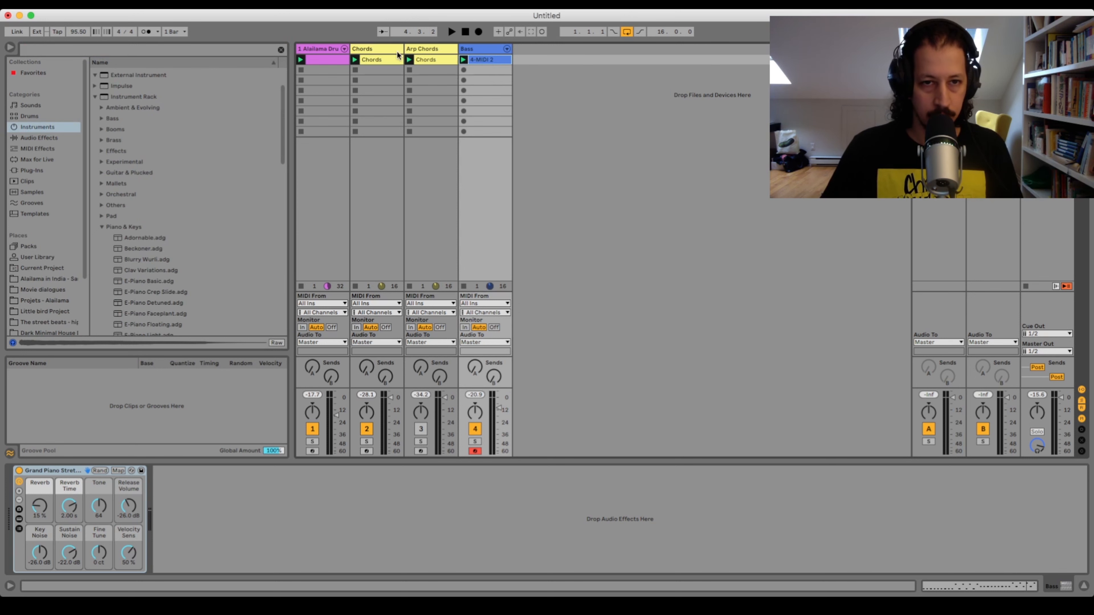
pyautogui.click(388, 49)
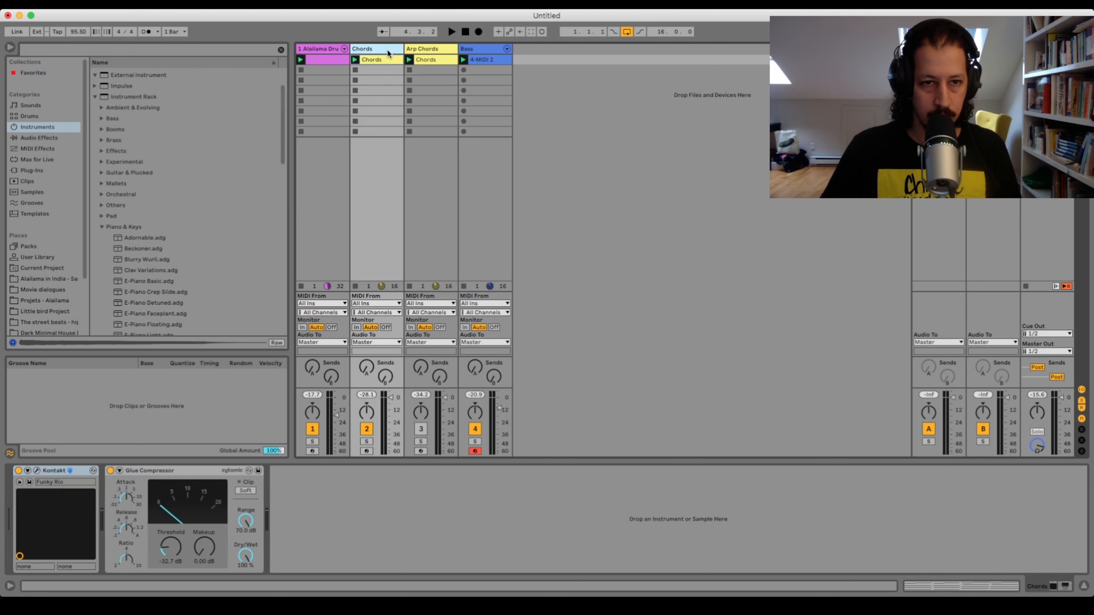
pyautogui.click(939, 588)
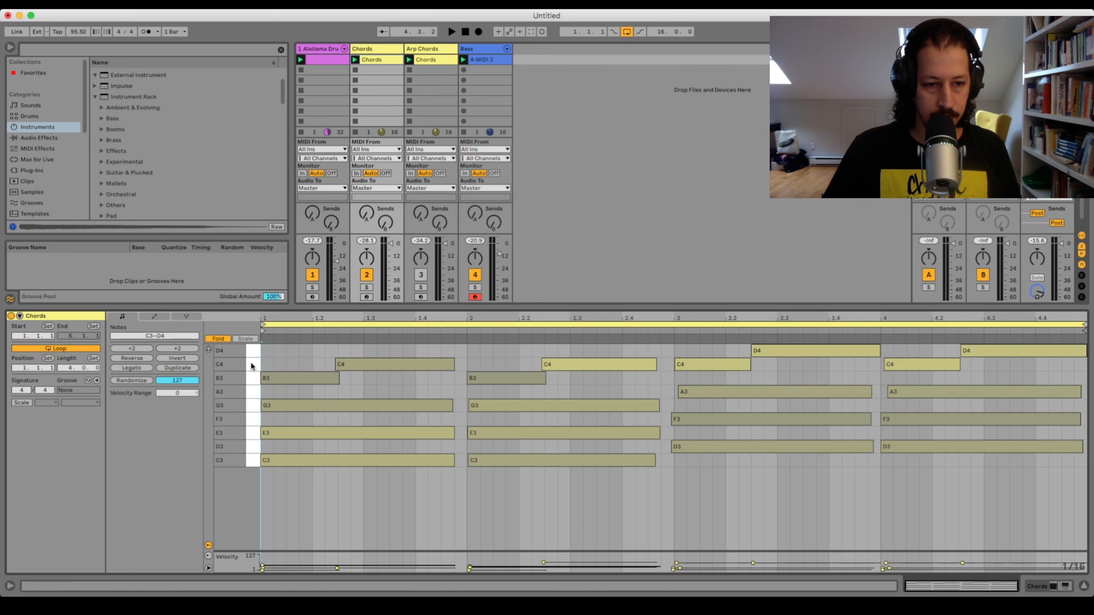
pyautogui.click(472, 56)
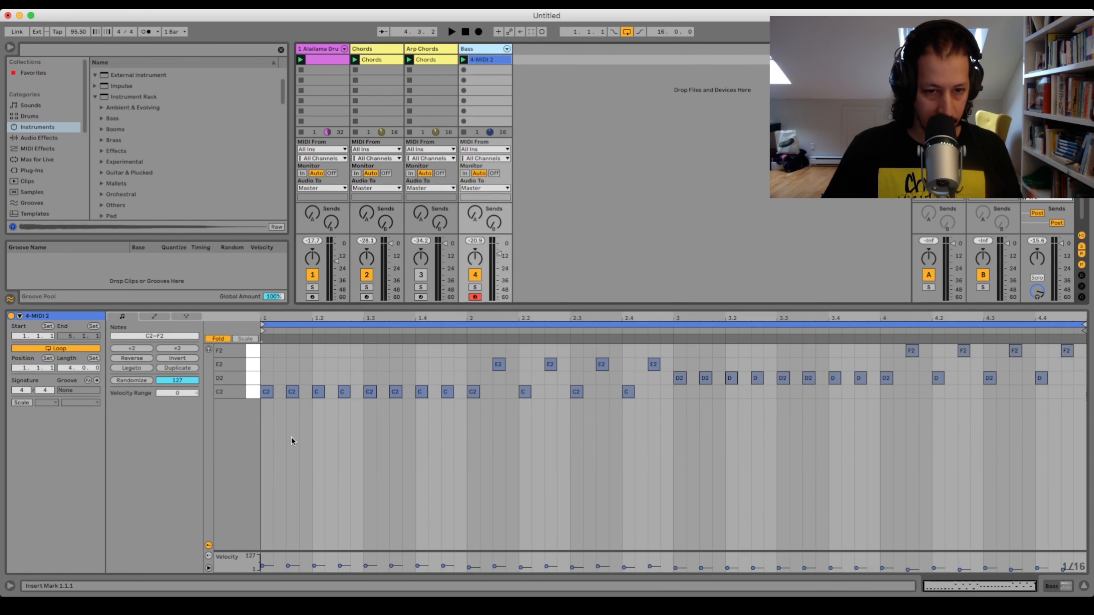
pyautogui.click(430, 60)
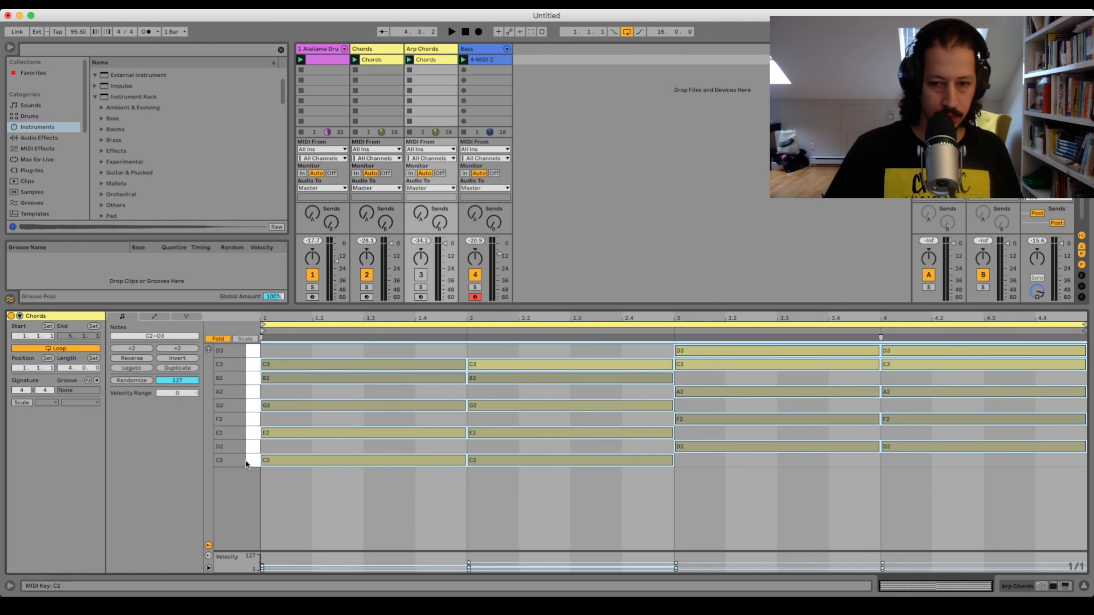
pyautogui.click(488, 511)
pyautogui.moveTo(295, 521); pyautogui.dragTo(963, 348)
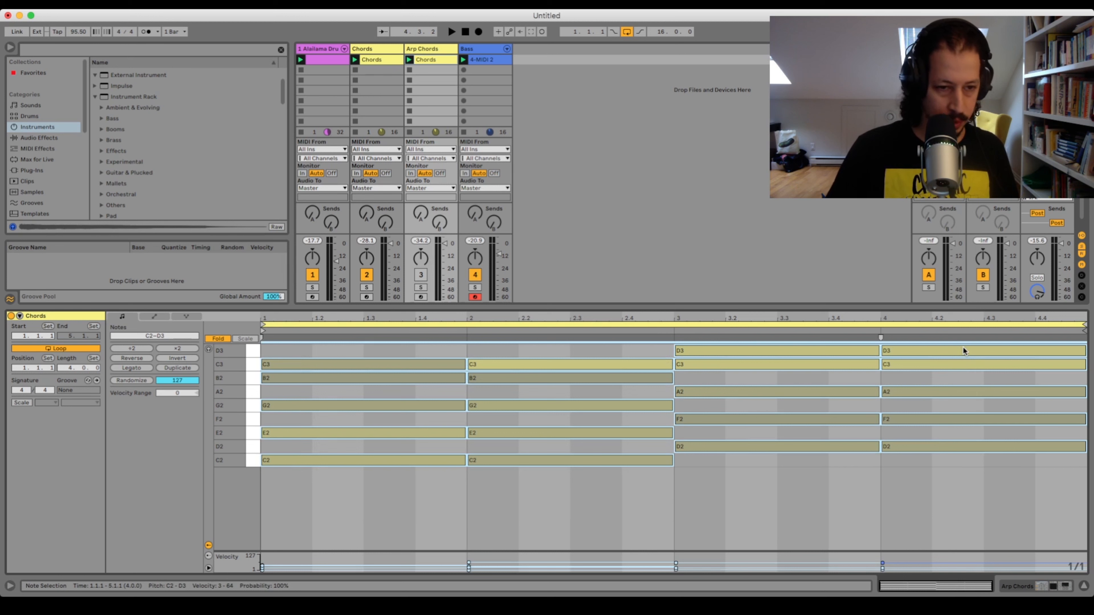
pyautogui.hotkey('shift', 'Up')
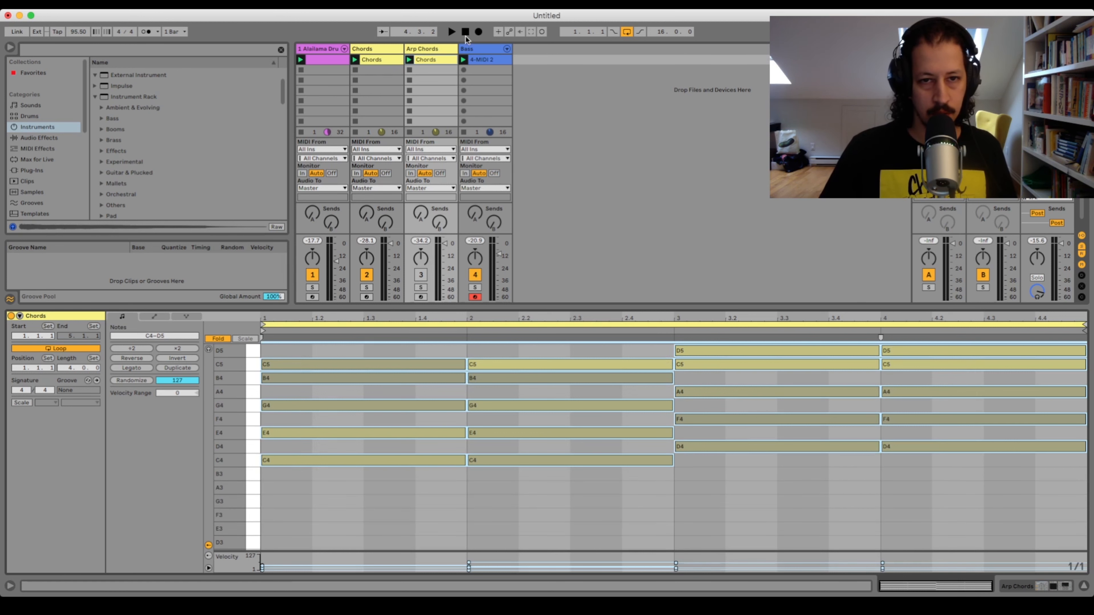
# Step: Insert a new MIDI track directly after the Bass track
pyautogui.click(469, 51)
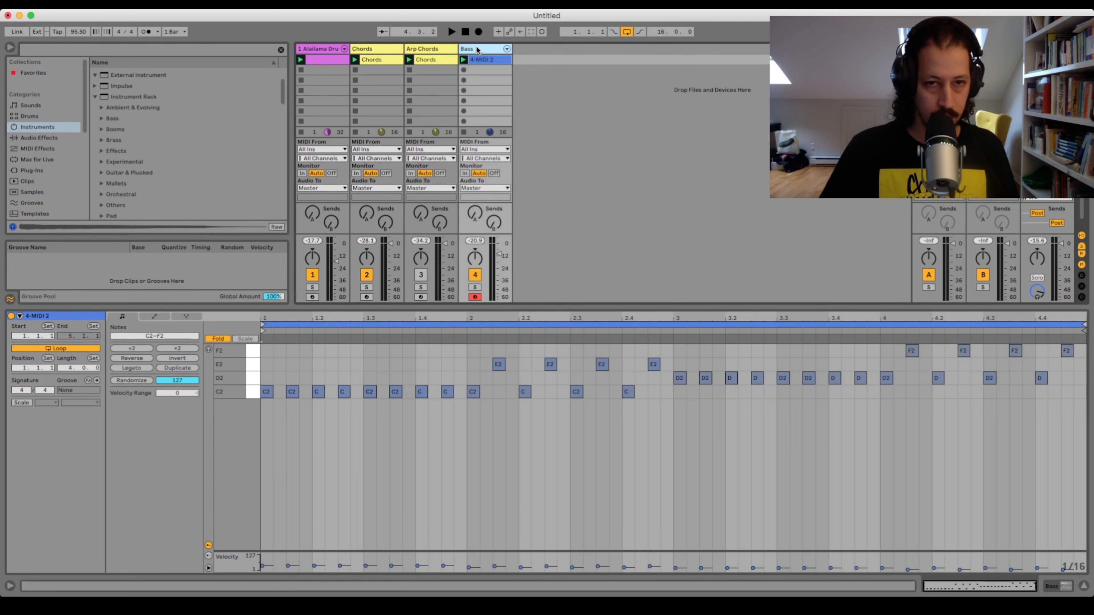
pyautogui.press('super+shift+t')
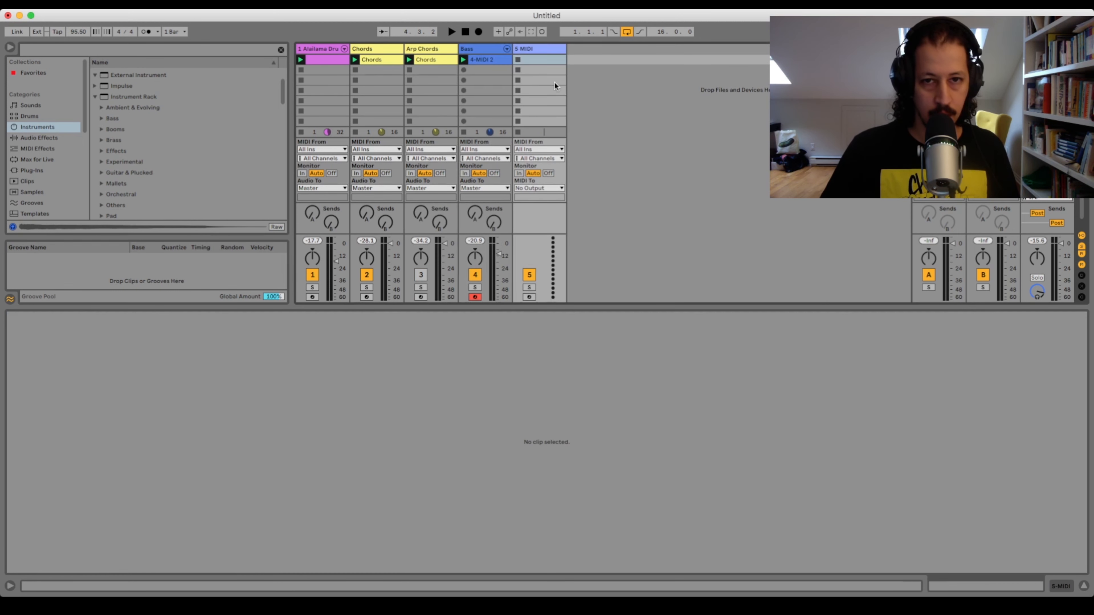
# Step: Set the 5 MIDI track to receive from Arp Chords with monitoring In, arm it, and reactivate the Arp Chords track
pyautogui.click(542, 149)
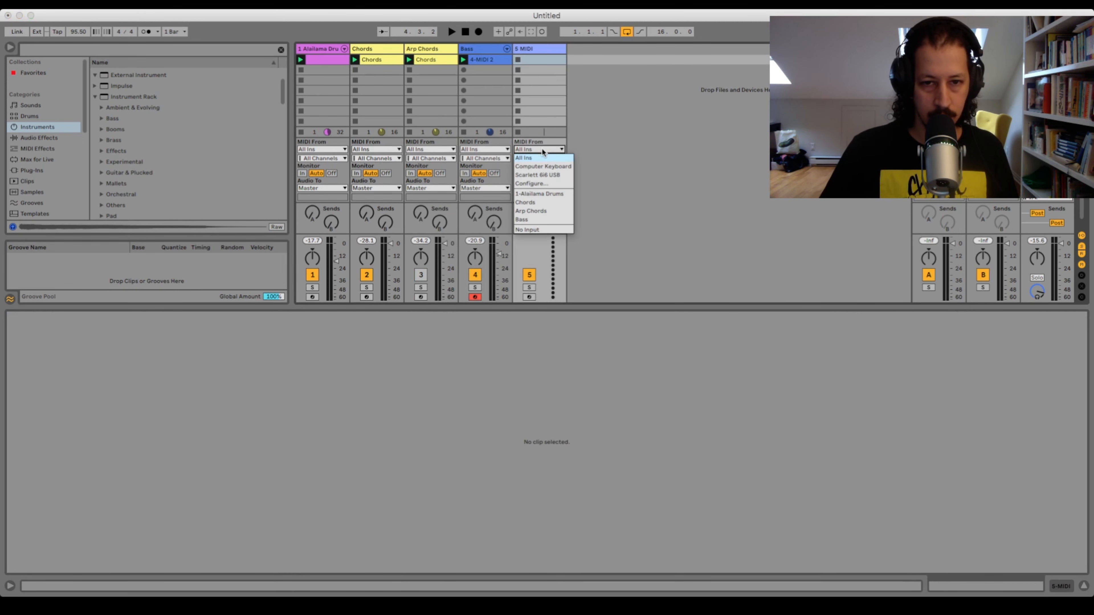
pyautogui.click(540, 210)
pyautogui.moveTo(584, 310); pyautogui.dragTo(579, 378)
pyautogui.click(433, 59)
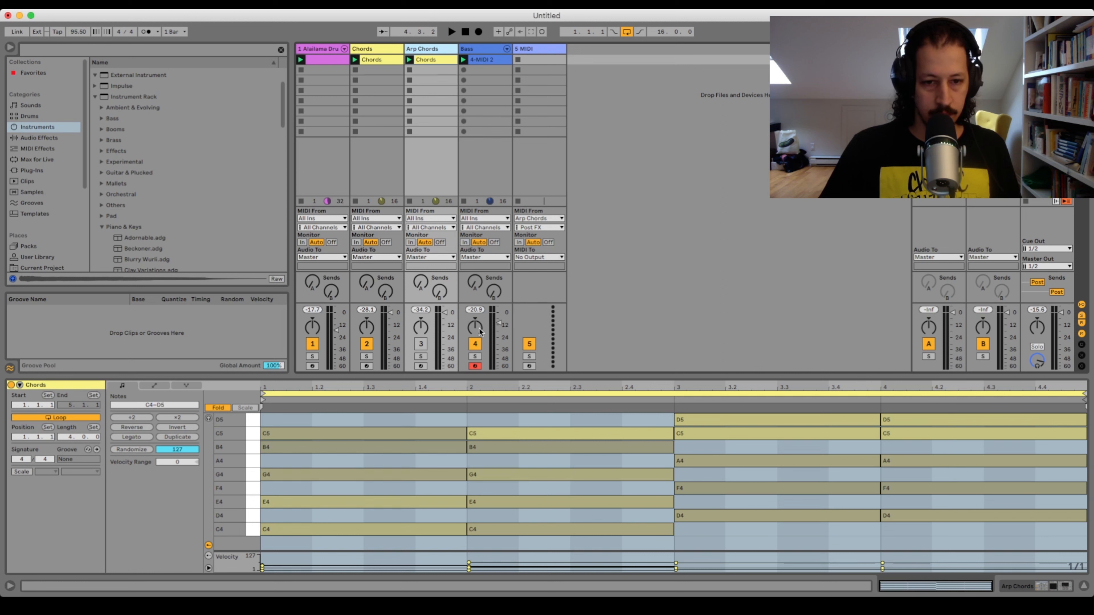
pyautogui.click(421, 343)
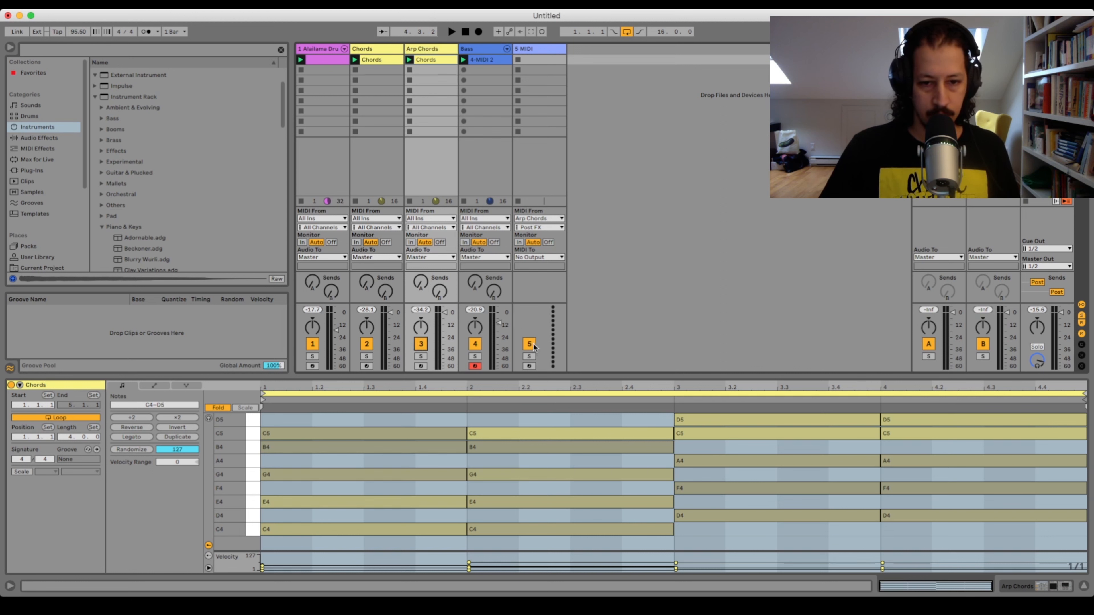
pyautogui.click(518, 243)
pyautogui.click(529, 366)
# Step: Set the Arpeggiator's rate on the Arp Chords track to 1/16 while the set plays
pyautogui.click(422, 49)
pyautogui.press('space')
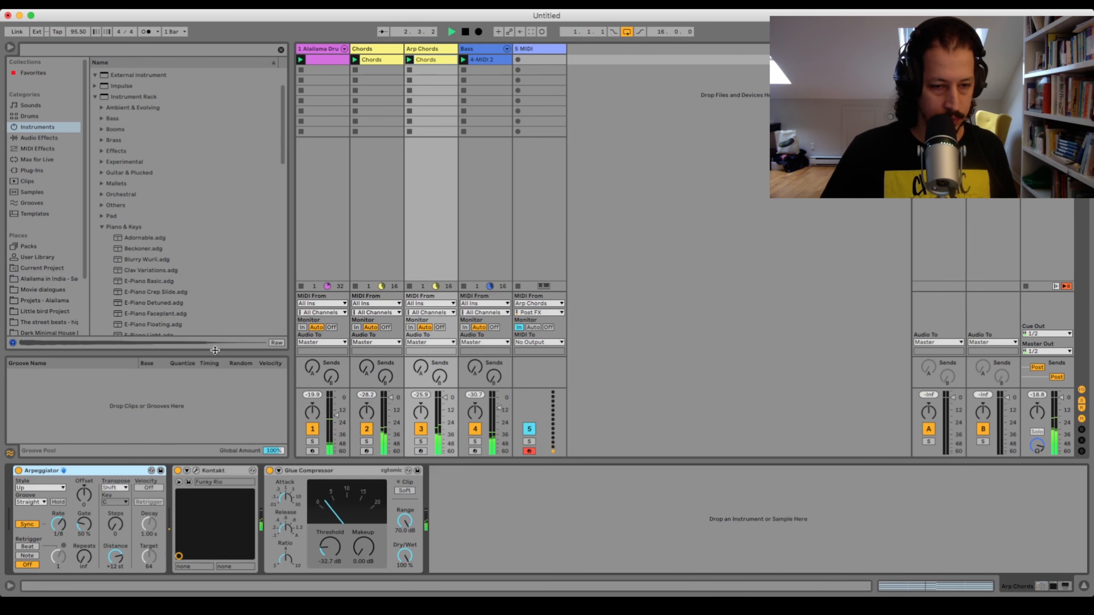
pyautogui.click(62, 515)
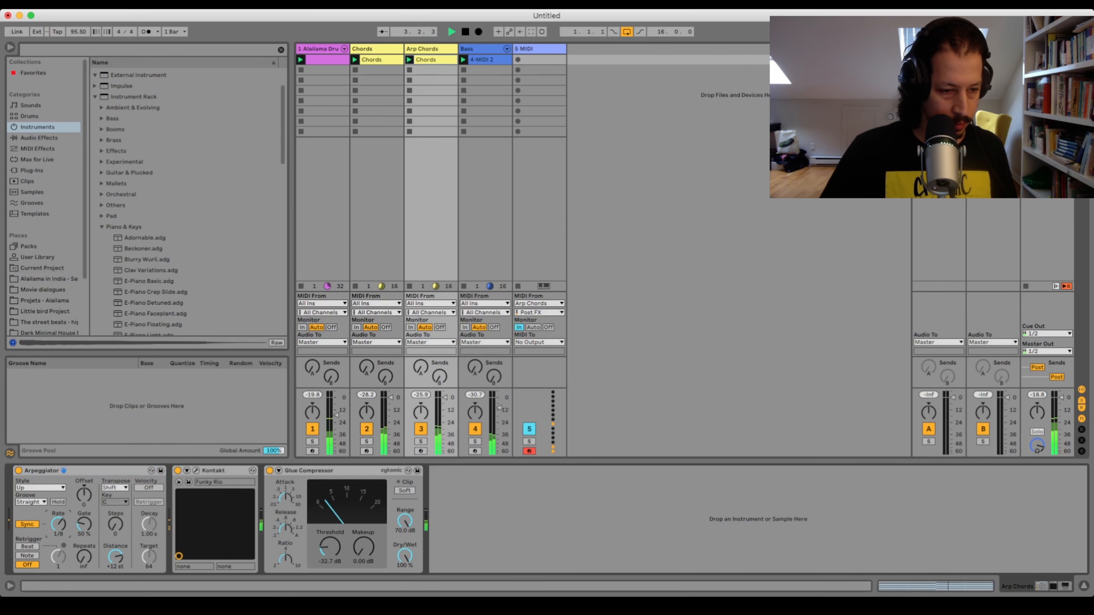
pyautogui.moveTo(59, 522); pyautogui.dragTo(60, 531)
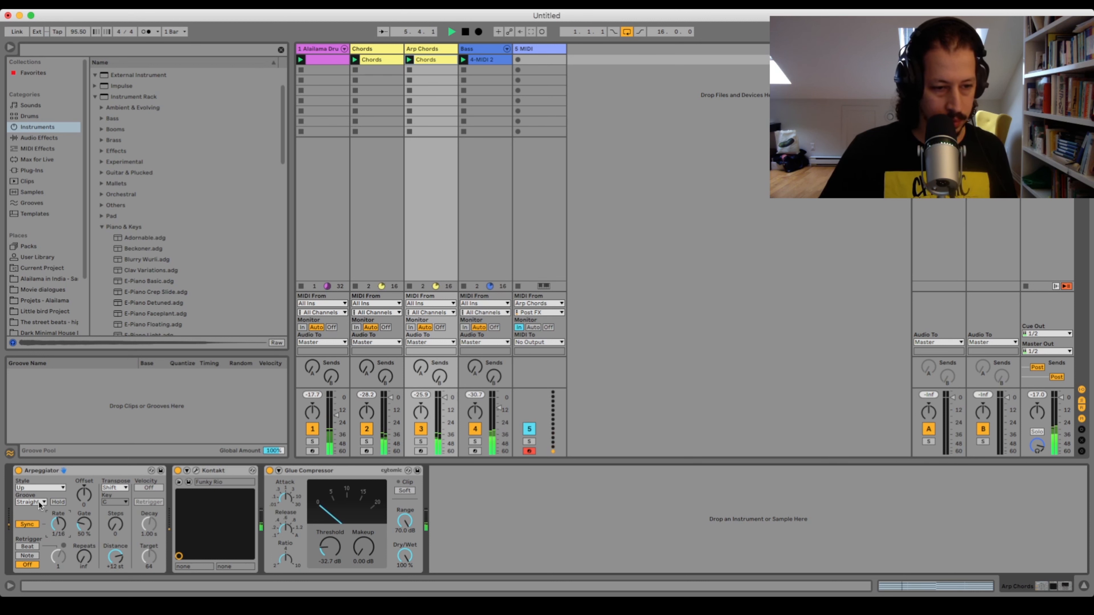
pyautogui.press('space')
# Step: Replace the Arp Chords clip with a copy of the Chords clip and transpose its notes up one octave to C4–D5
pyautogui.doubleClick(374, 59)
pyautogui.moveTo(374, 59); pyautogui.dragTo(425, 58)
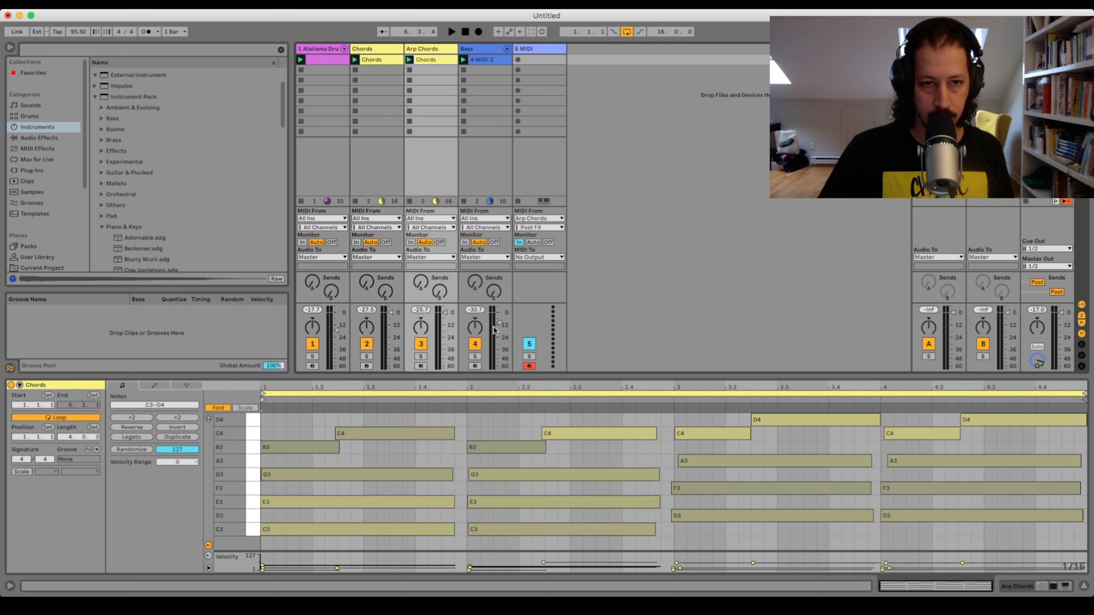
pyautogui.click(423, 544)
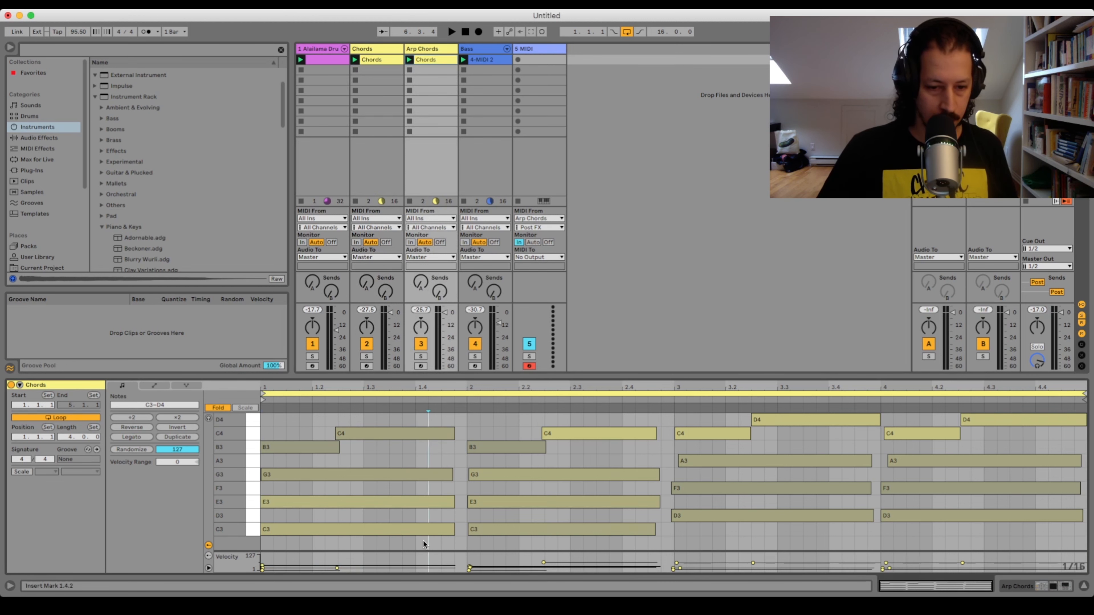
pyautogui.press('super+a')
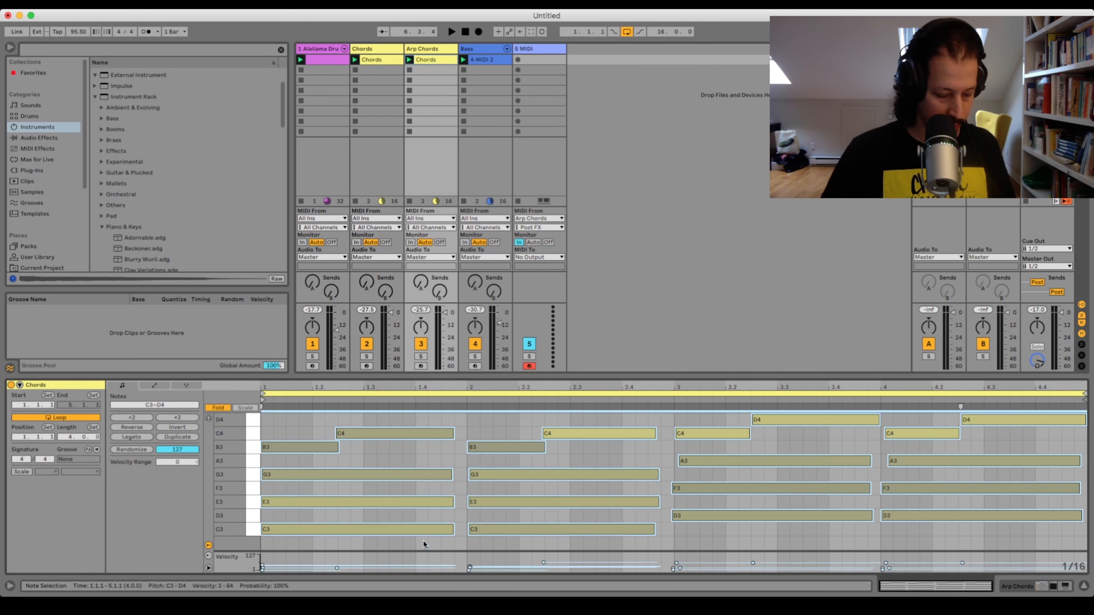
pyautogui.hotkey('shift', 'Up')
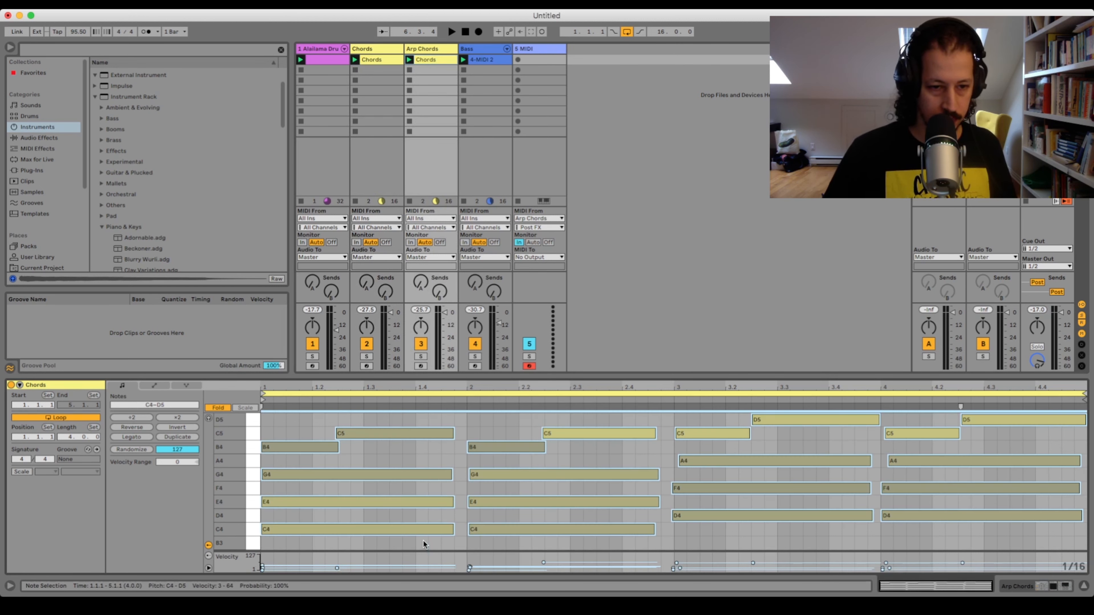
# Step: Audition the Arp Chords track soloed, and unsolo it during playback to hear it with the other tracks
pyautogui.click(421, 357)
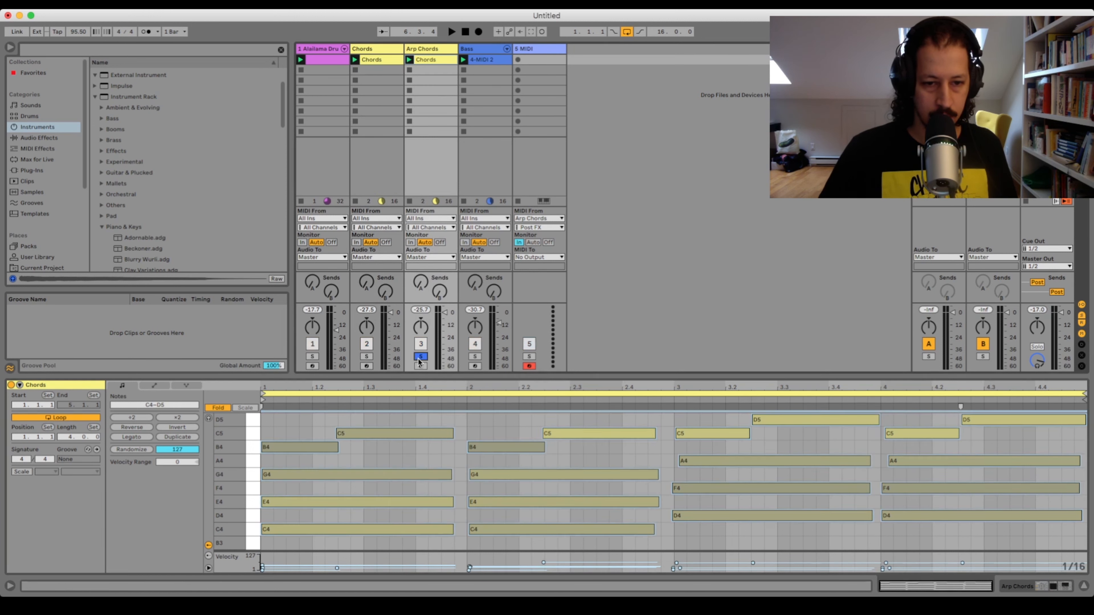
pyautogui.press('space')
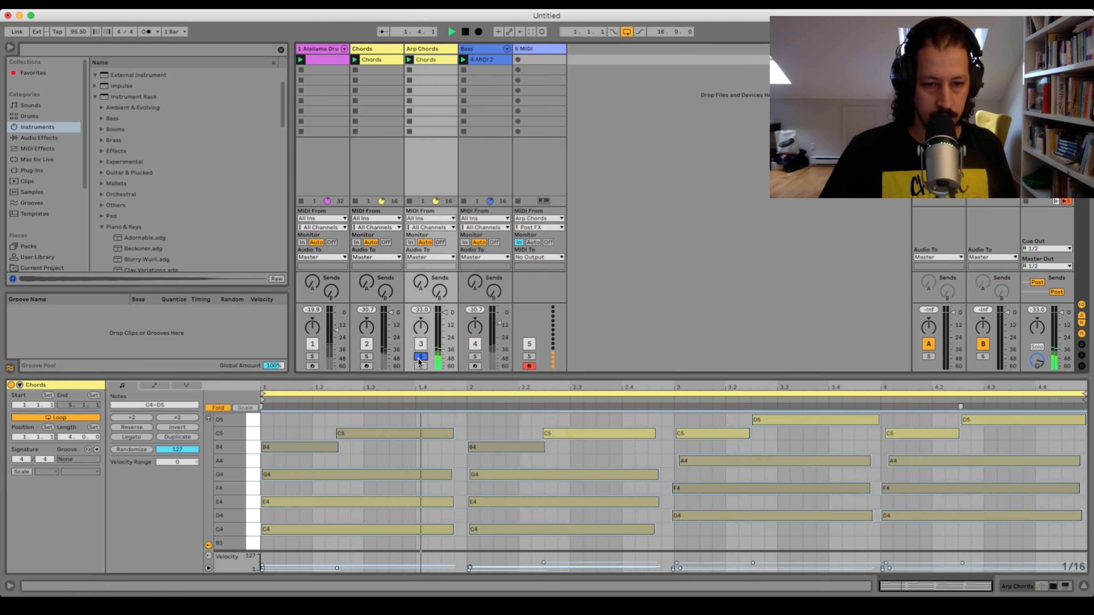
pyautogui.click(421, 356)
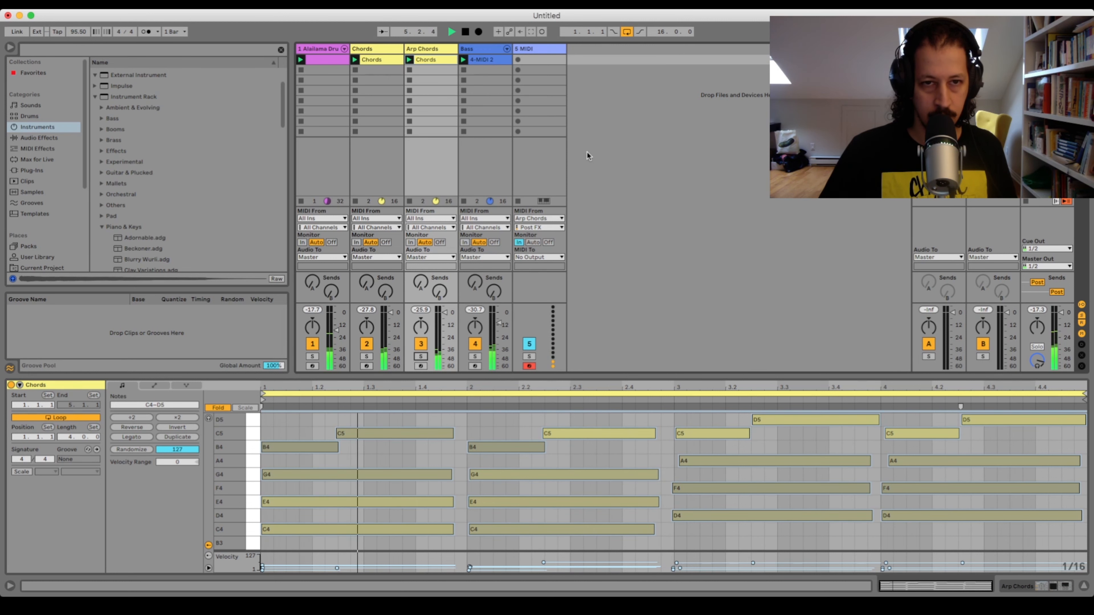
# Step: Record the arpeggio into the first clip slot of the 5 MIDI track, and open the Bass track's devices
pyautogui.click(547, 62)
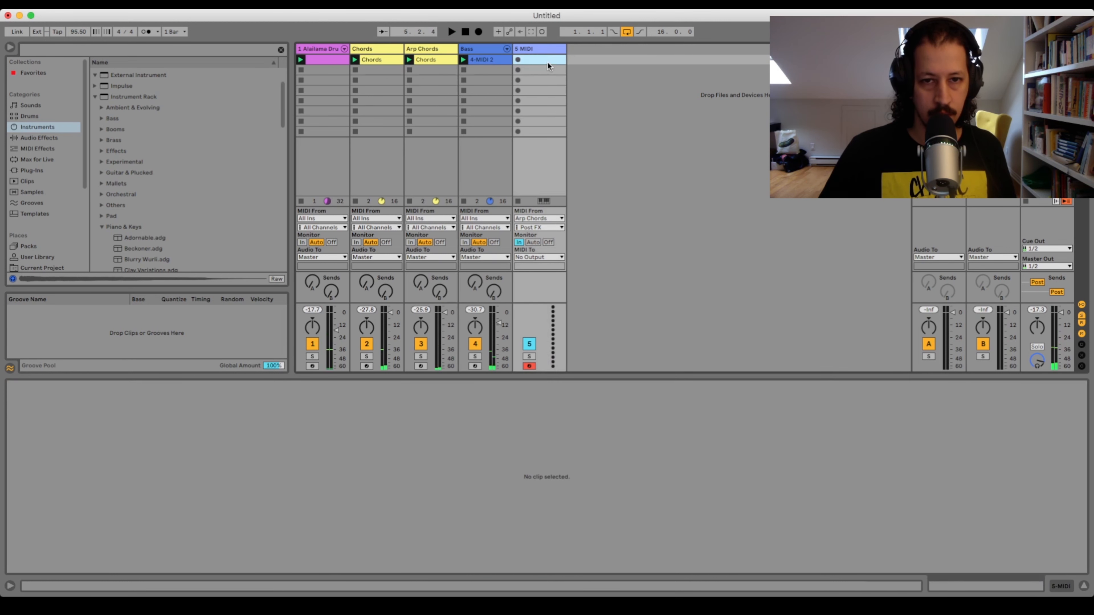
pyautogui.click(518, 61)
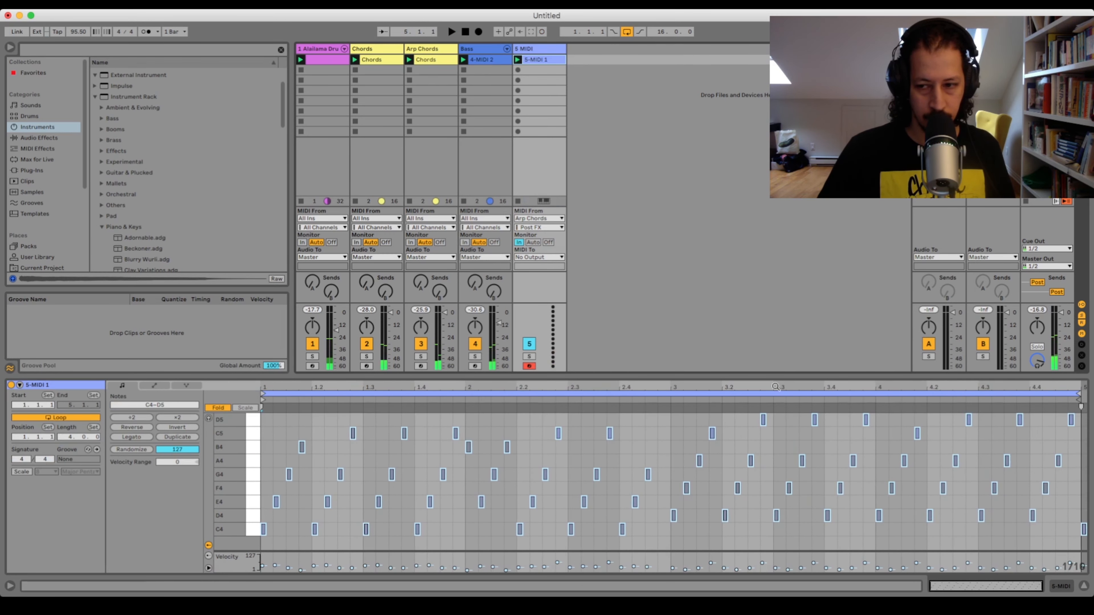
pyautogui.doubleClick(478, 49)
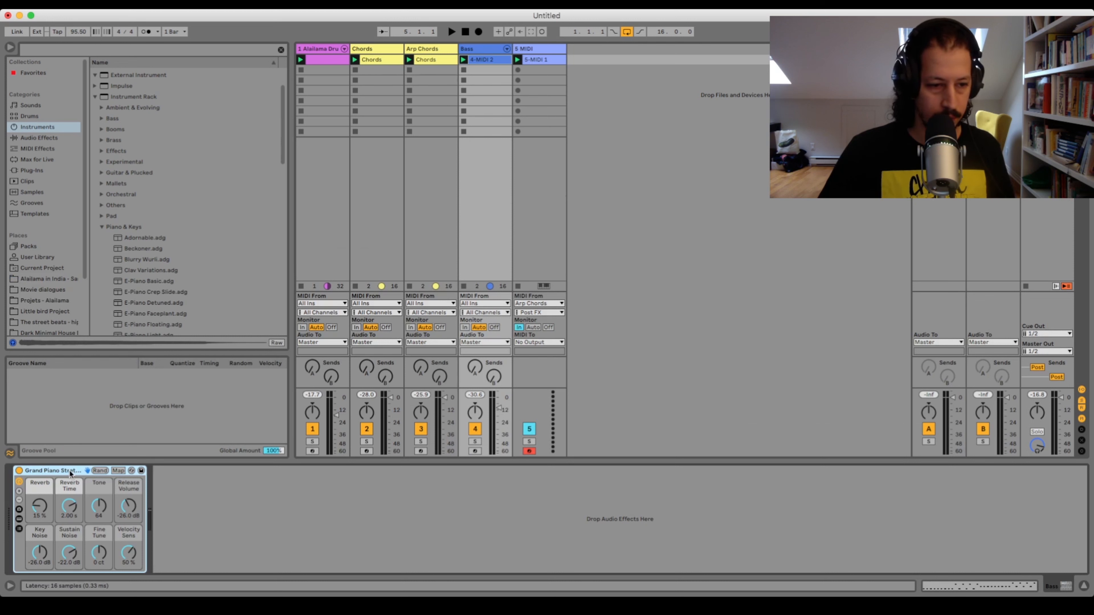
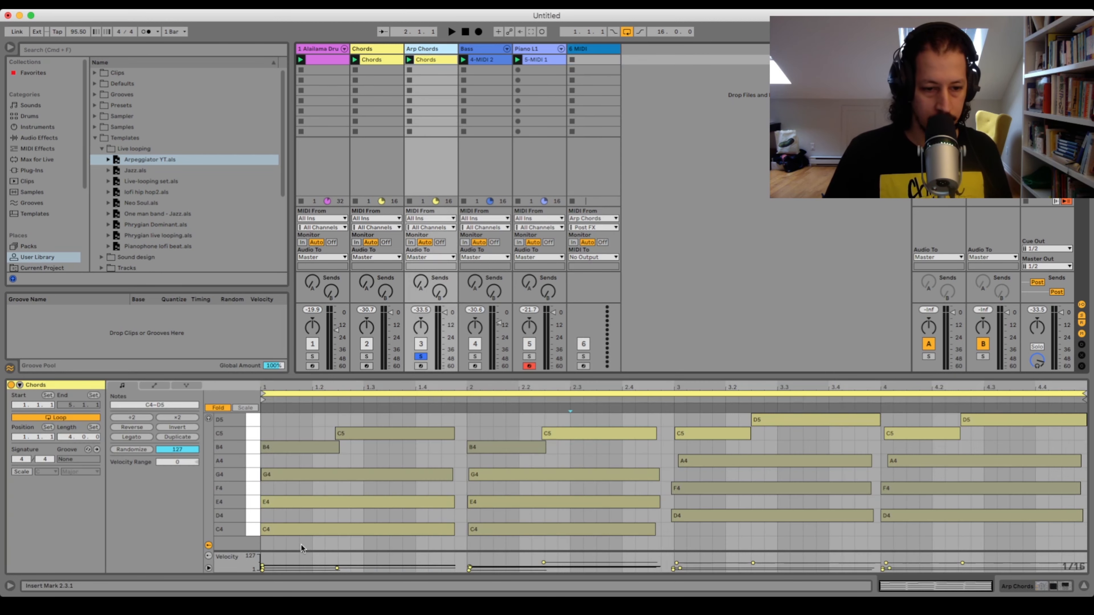
# Step: Transpose all notes in the Arp Chords clip up one octave to C5–D6 and audition them
pyautogui.press('super+a')
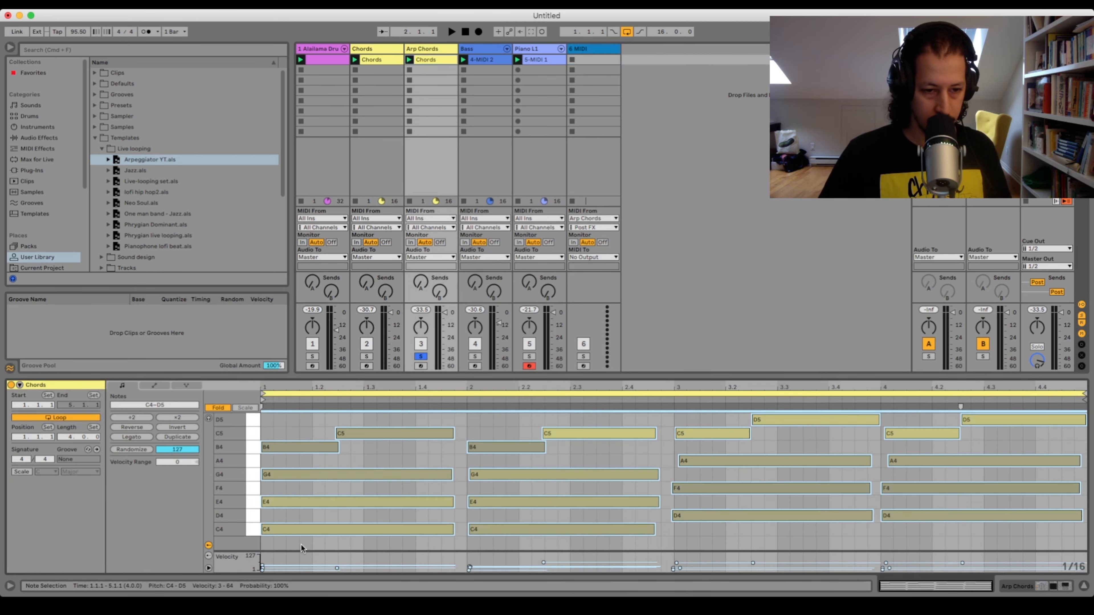
pyautogui.hotkey('shift', 'Up')
pyautogui.press('space')
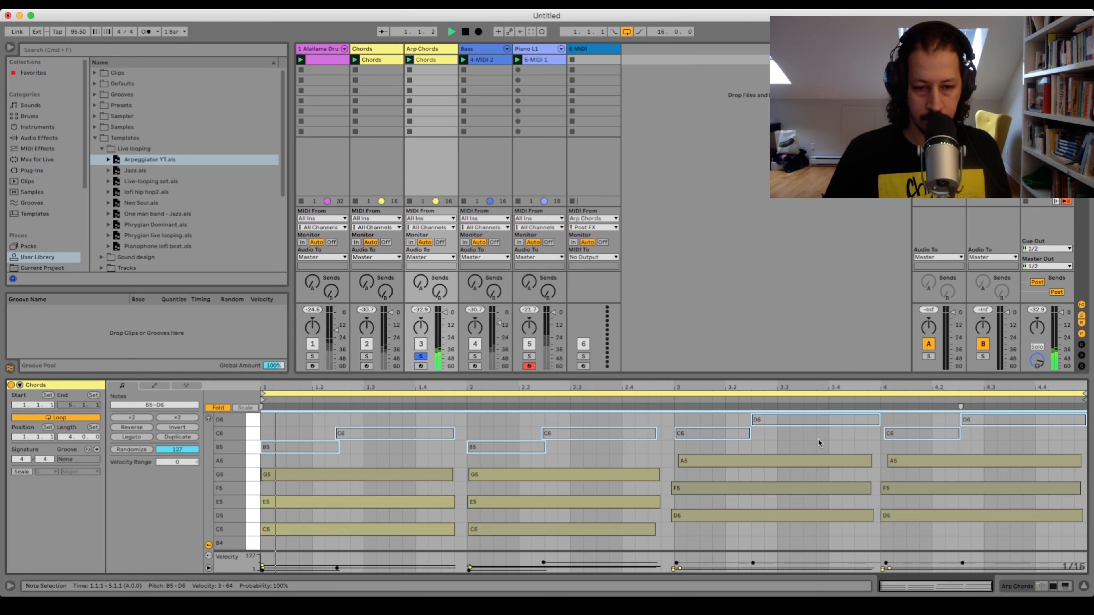
pyautogui.press('space')
# Step: Set the Arp Chords clip's fixed grid to 1 Bar and quantize all its notes
pyautogui.click(444, 545)
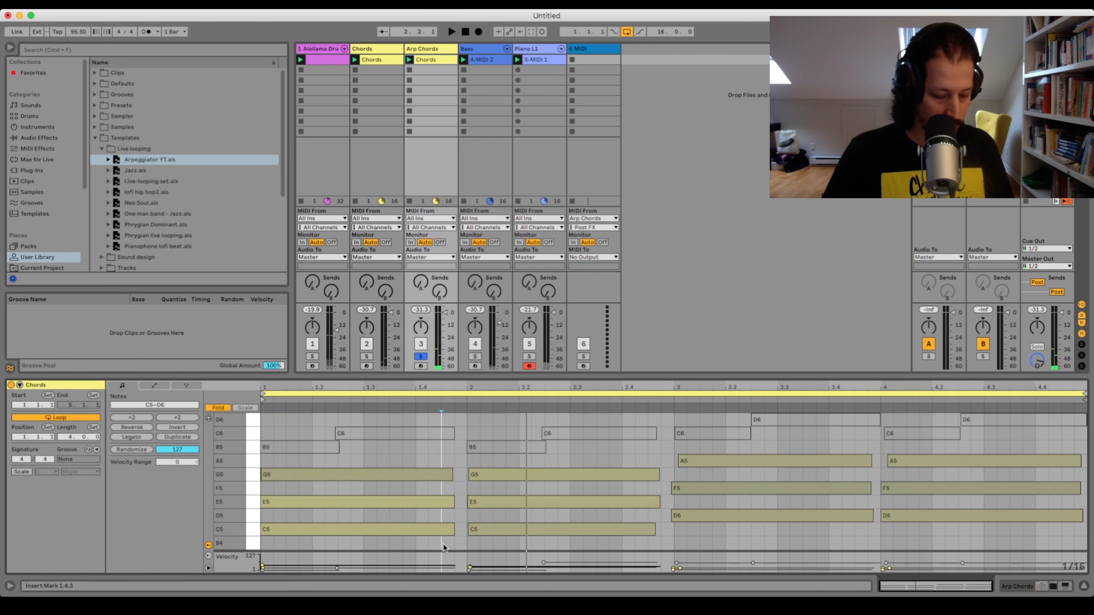
pyautogui.press('super+a')
pyautogui.rightClick(444, 544)
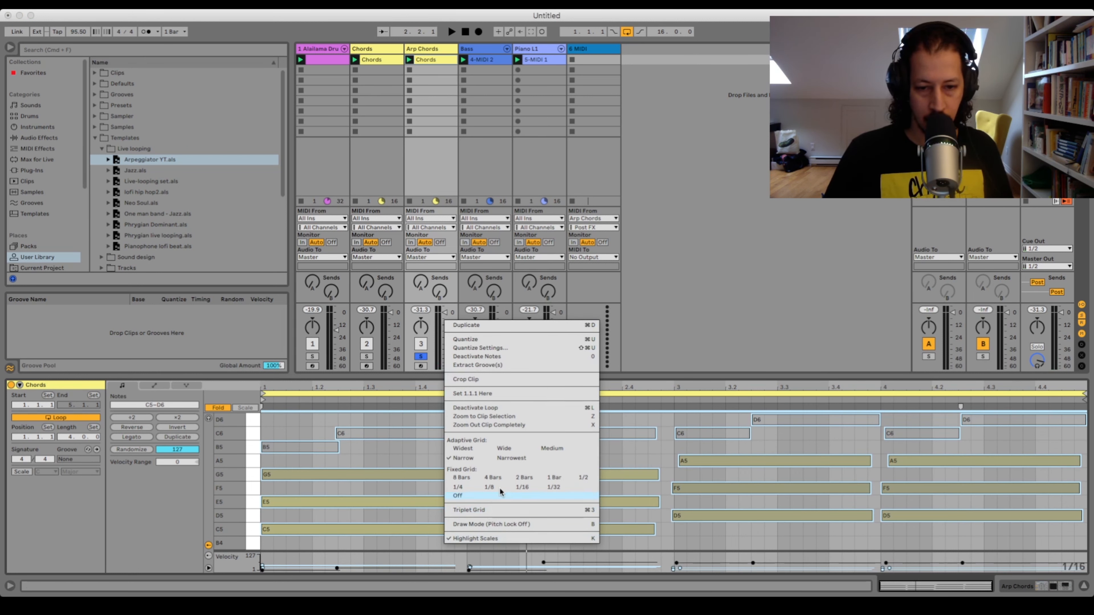
pyautogui.click(552, 477)
pyautogui.rightClick(435, 451)
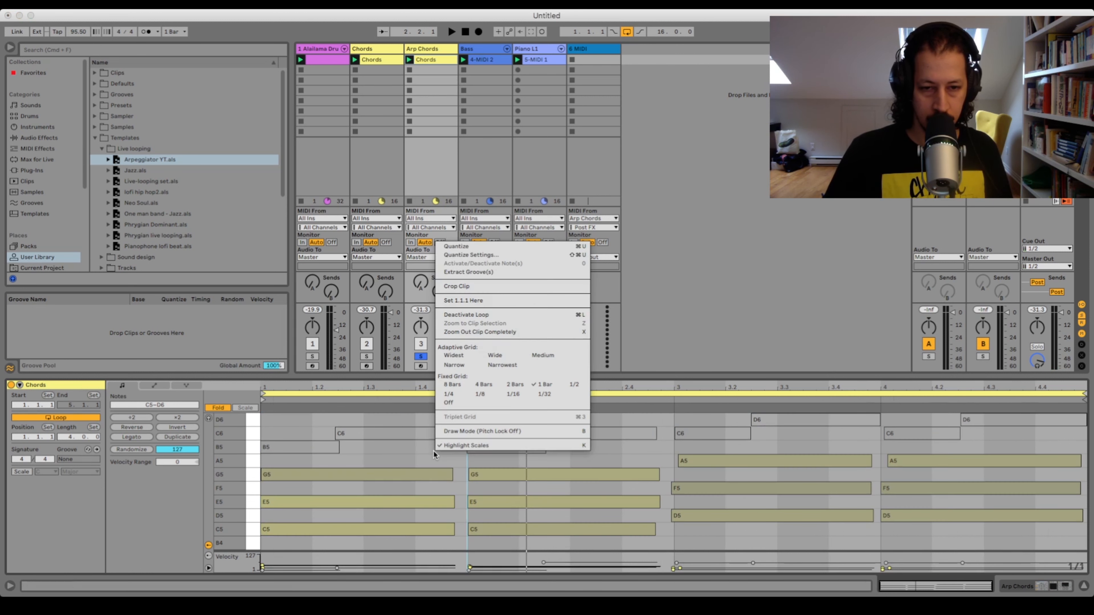
pyautogui.click(477, 247)
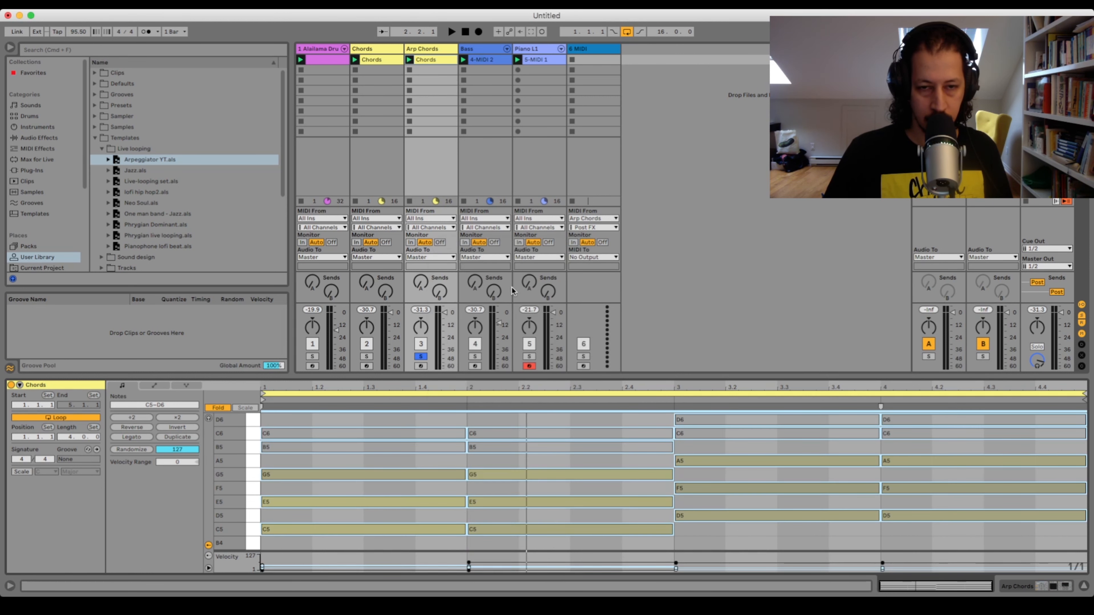
# Step: Try the Arpeggiator's Swing 8 groove on Arp Chords during playback, and set the groove to Swing 32
pyautogui.press('space')
pyautogui.hotkey('shift', 'Tab')
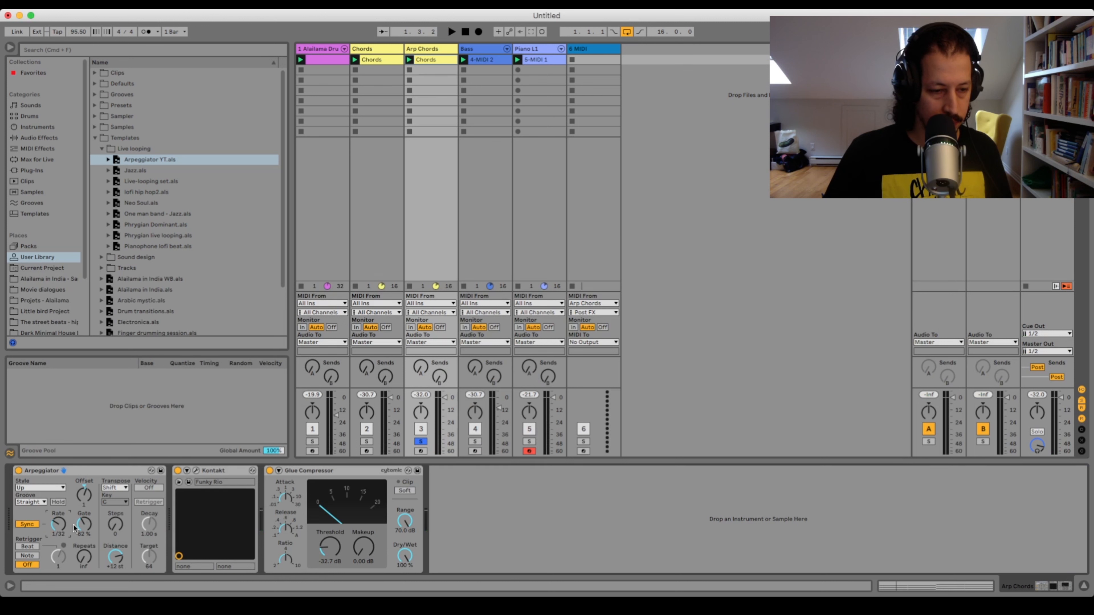
pyautogui.click(41, 502)
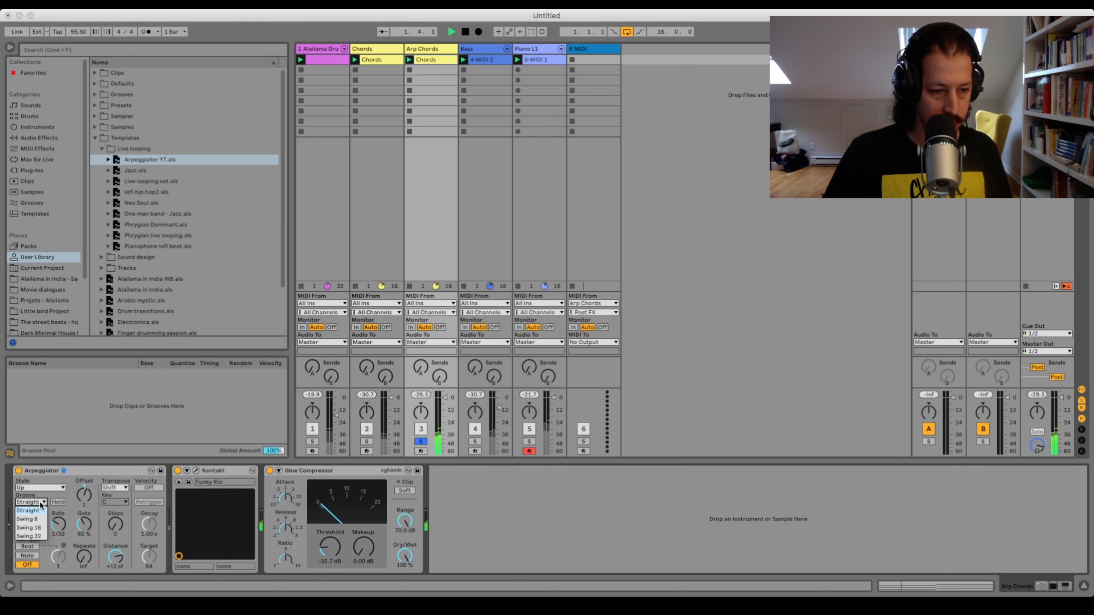
pyautogui.click(40, 520)
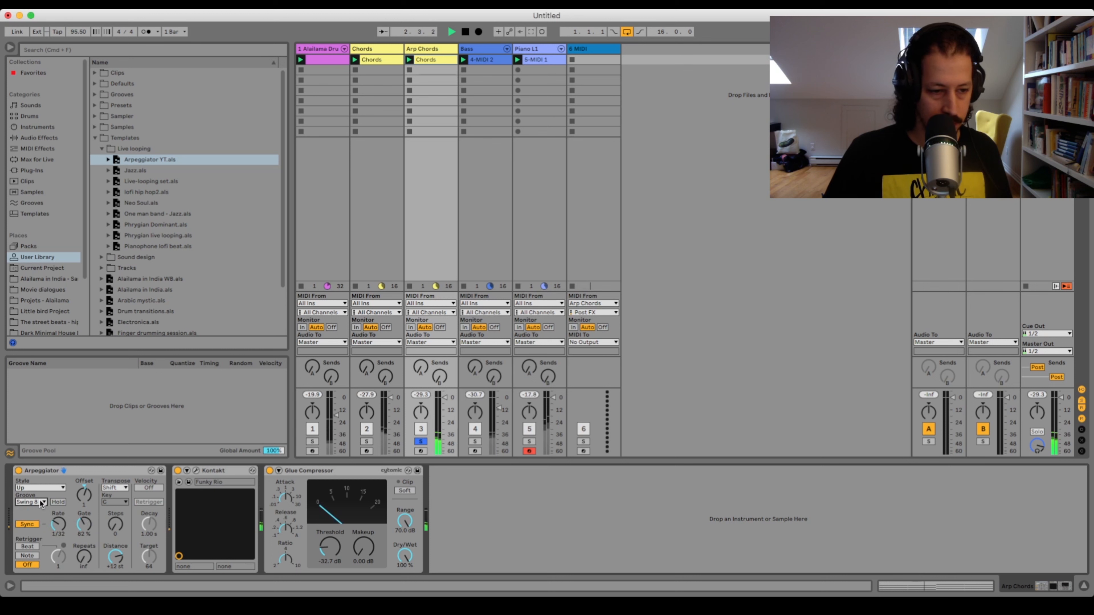
pyautogui.click(42, 503)
pyautogui.click(31, 540)
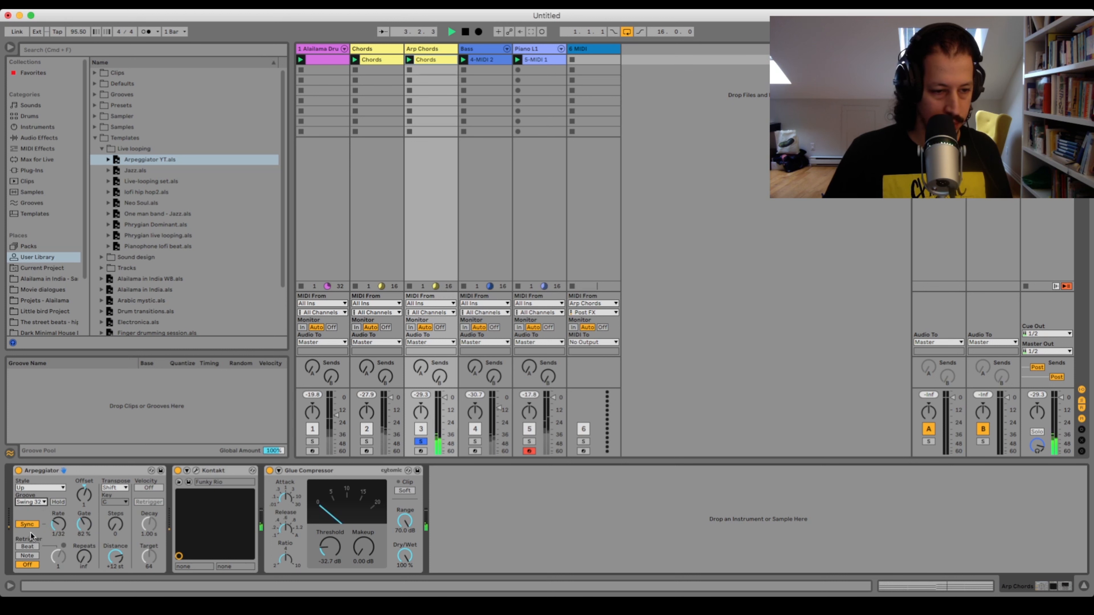
# Step: Try the Arpeggiator's UpDown and Up & Down styles during playback, and set the style to Converge
pyautogui.click(62, 487)
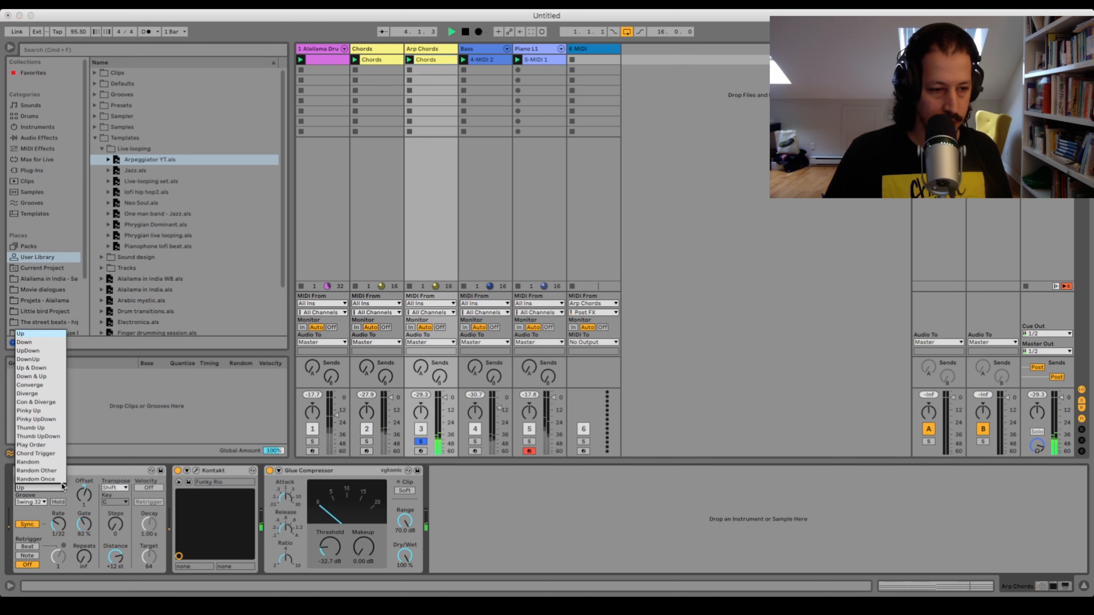
pyautogui.click(51, 351)
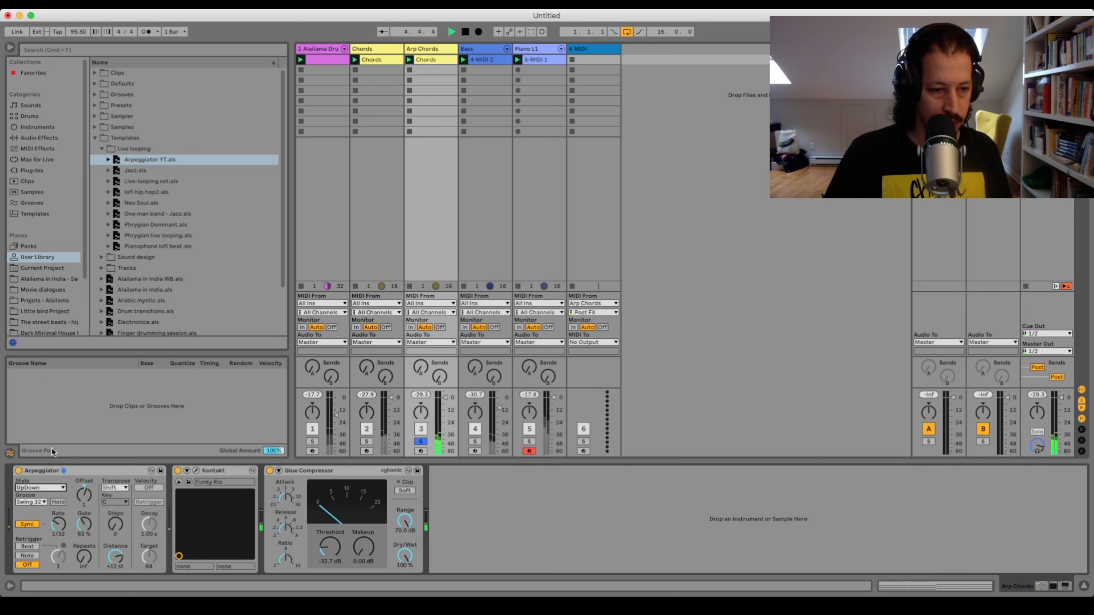
pyautogui.click(58, 489)
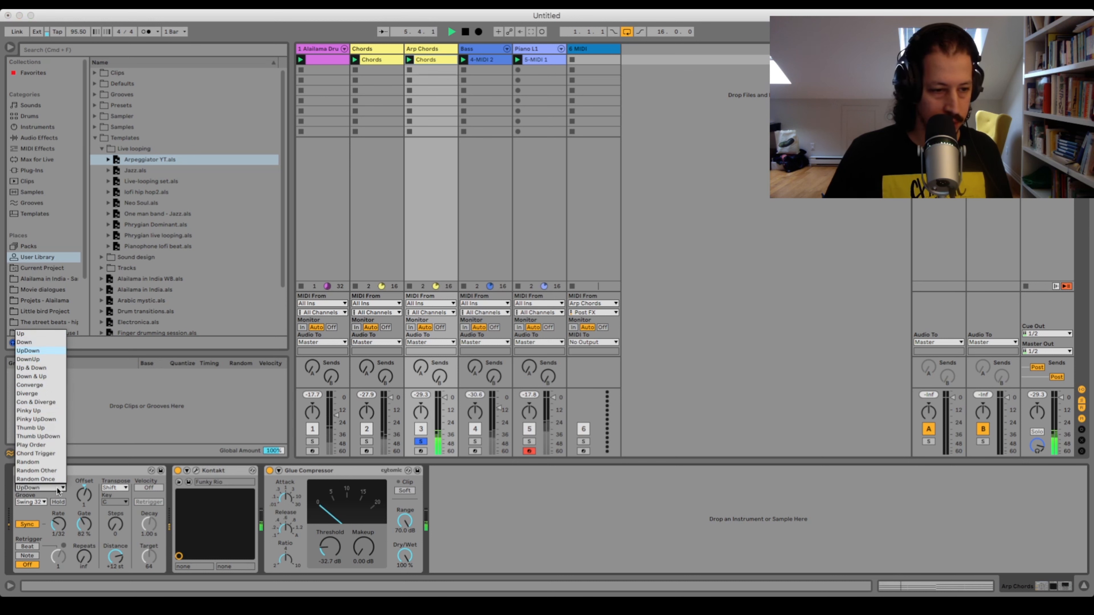
pyautogui.click(47, 368)
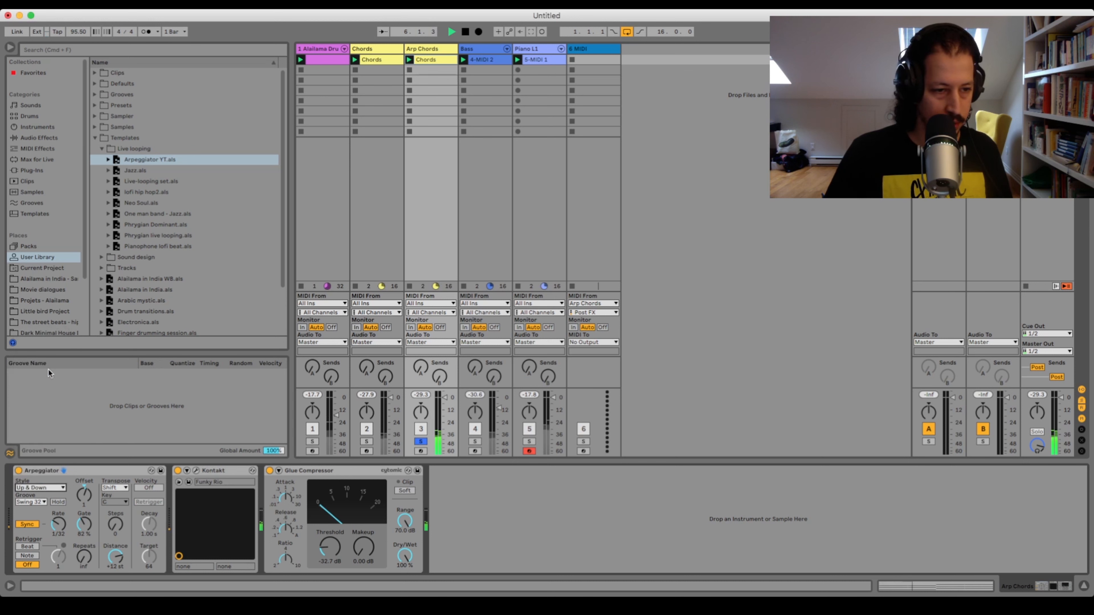
pyautogui.click(61, 490)
pyautogui.click(45, 385)
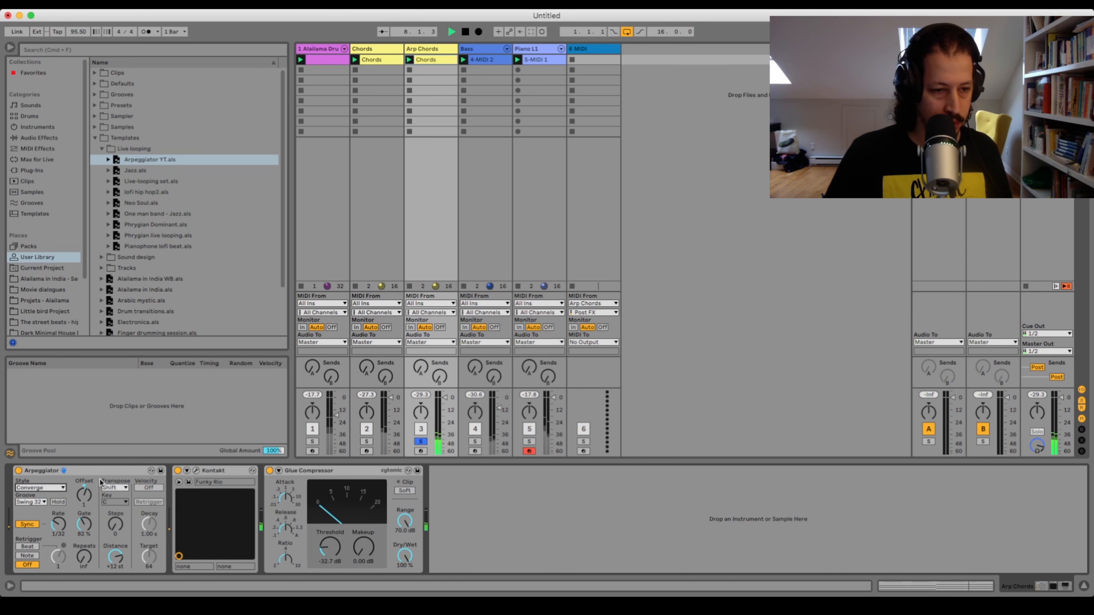
pyautogui.press('space')
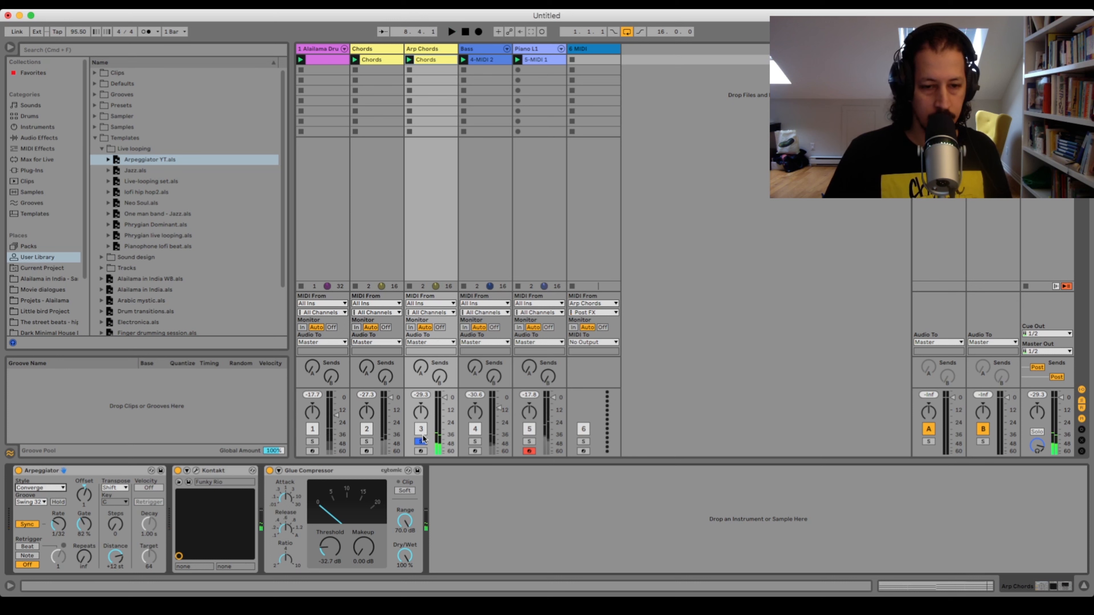
# Step: Unsolo the Arp Chords track and audition the arpeggio together with all the other tracks
pyautogui.click(422, 441)
pyautogui.press('space')
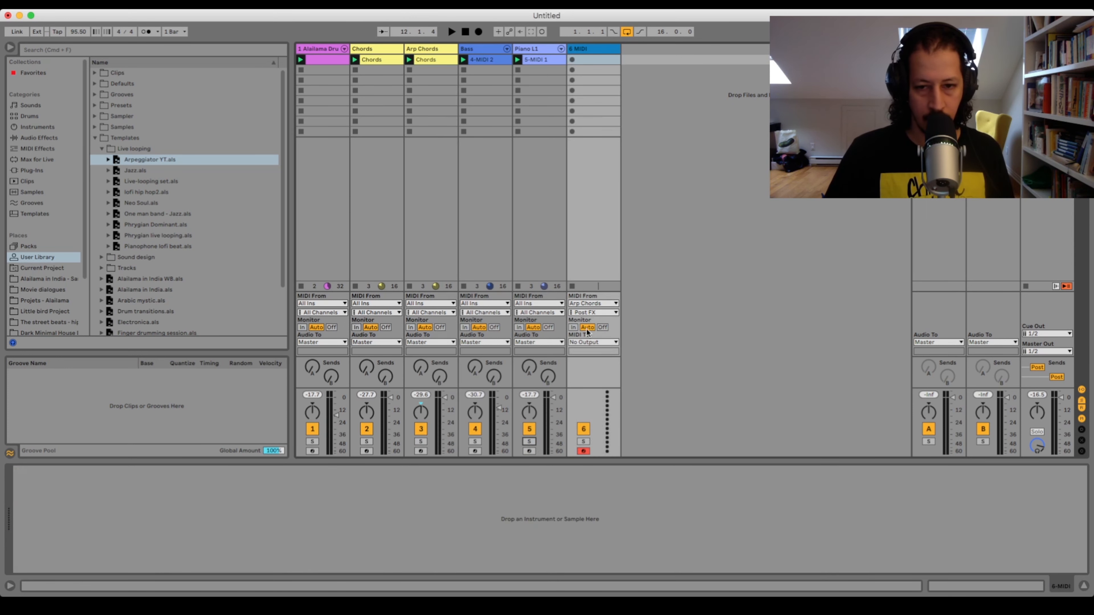
pyautogui.click(576, 78)
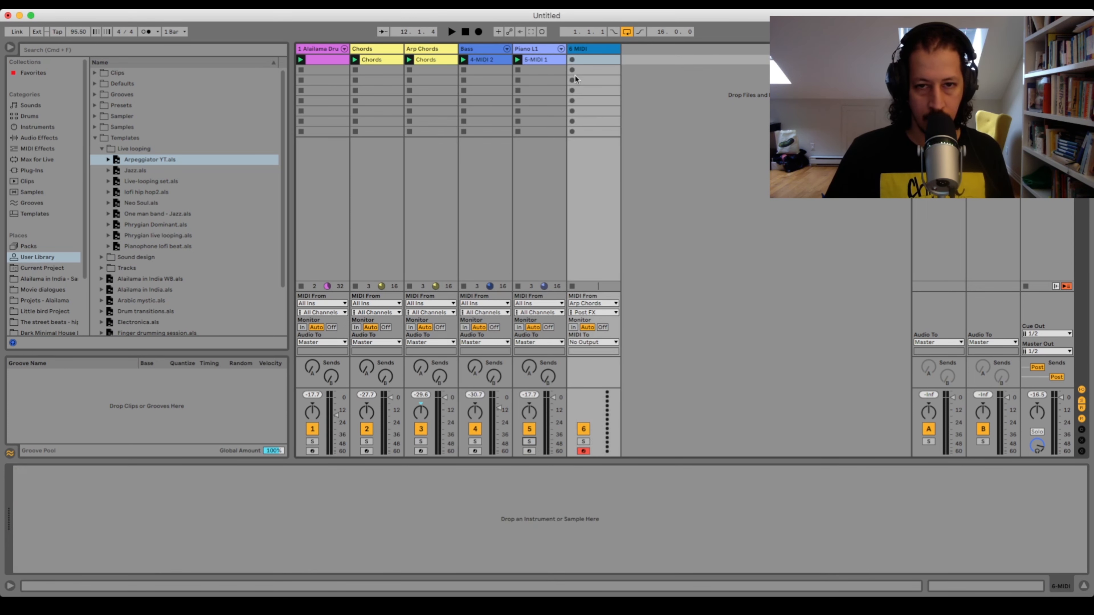
# Step: Record the Arp Chords output into a new clip in the first slot of the 6 MIDI track
pyautogui.click(573, 59)
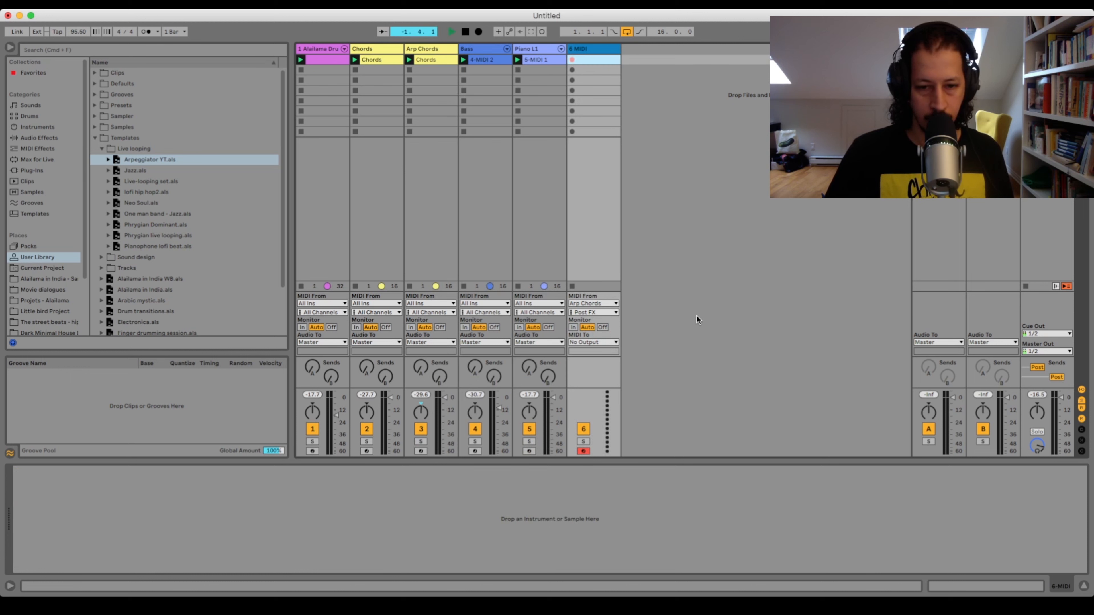
pyautogui.click(940, 586)
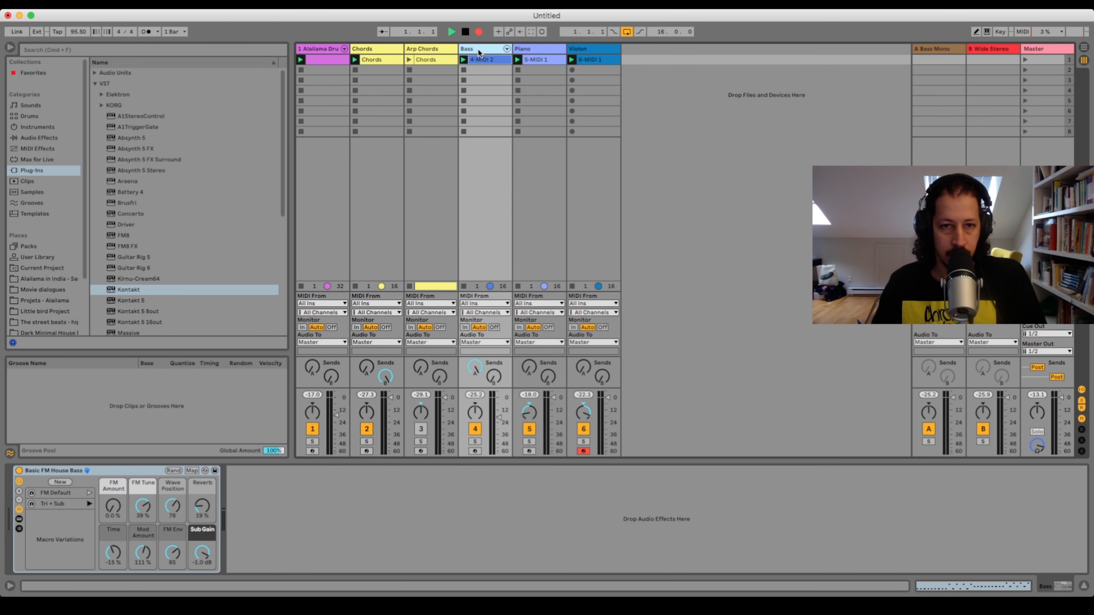
# Step: Review the Bass clip's notes, and examine the instruments and effects on the Bass, Piano and Violon tracks
pyautogui.click(967, 587)
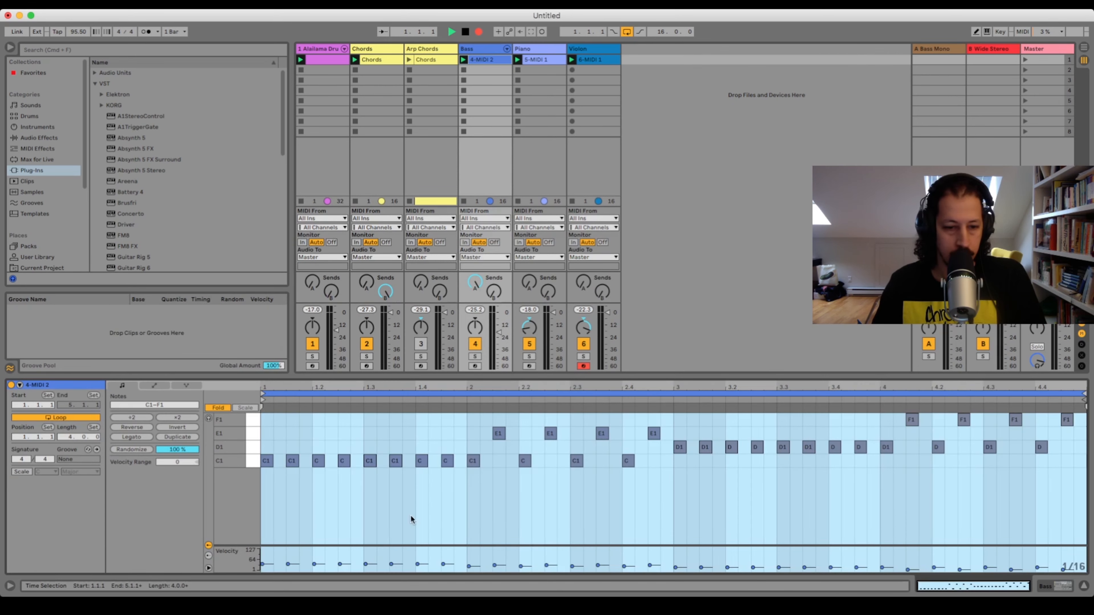
pyautogui.click(319, 497)
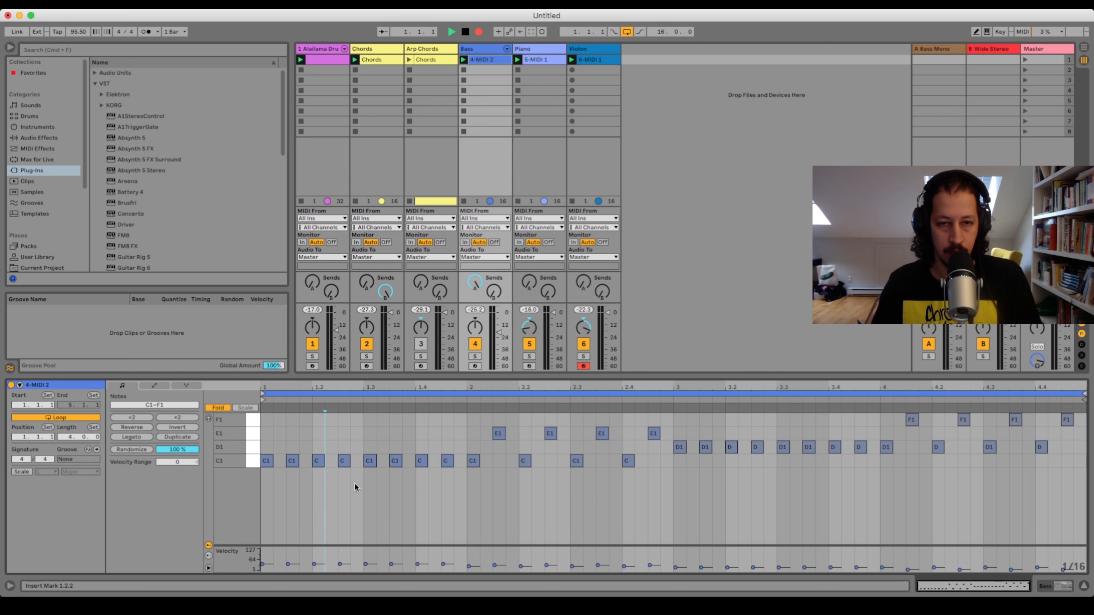
pyautogui.click(1064, 587)
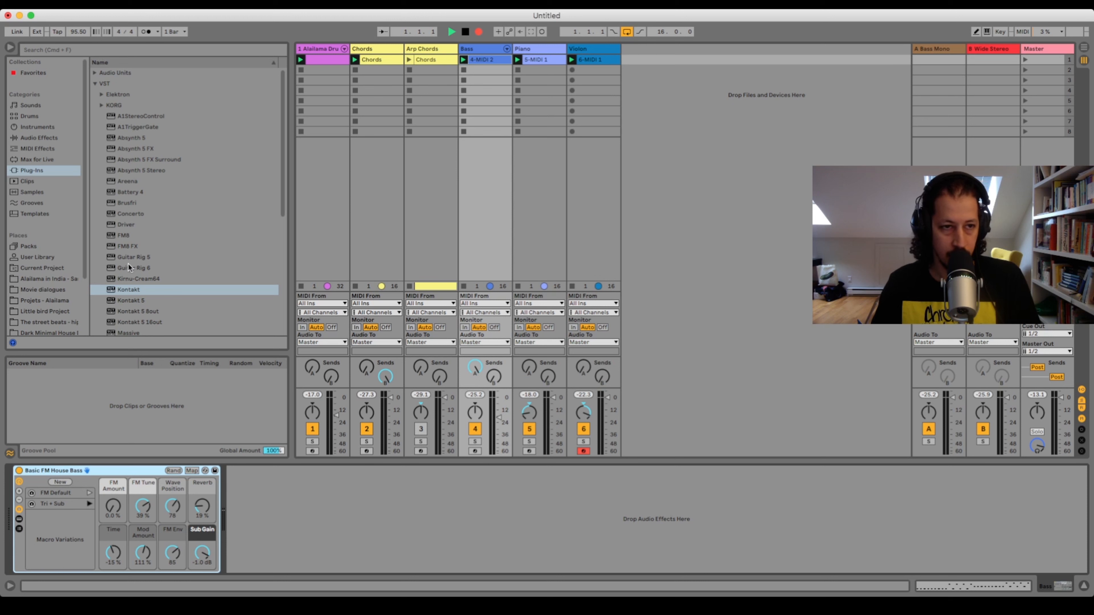
pyautogui.click(538, 48)
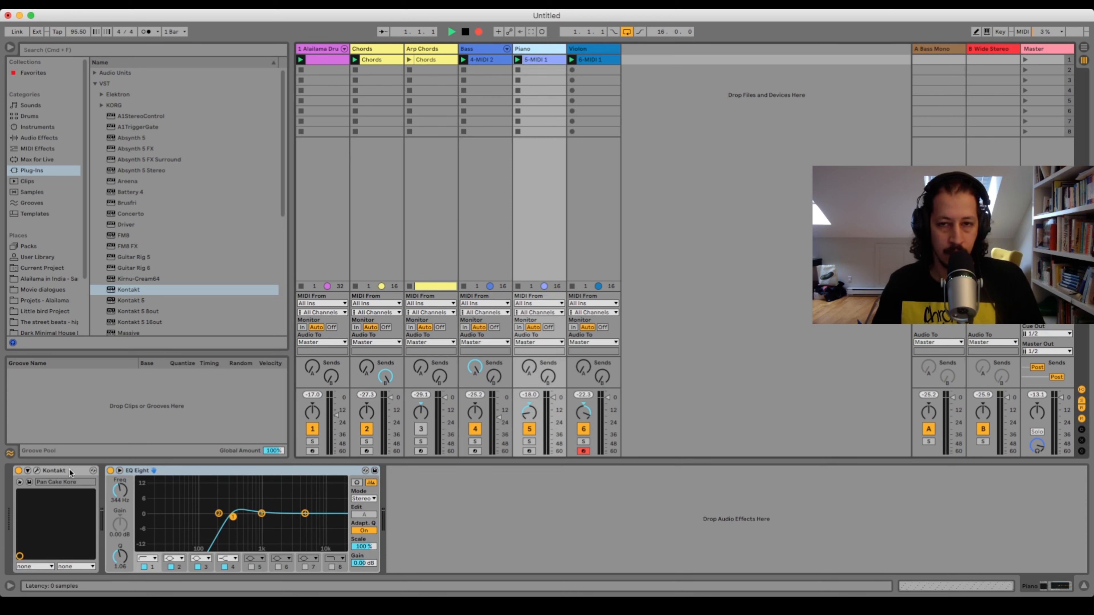
pyautogui.click(593, 49)
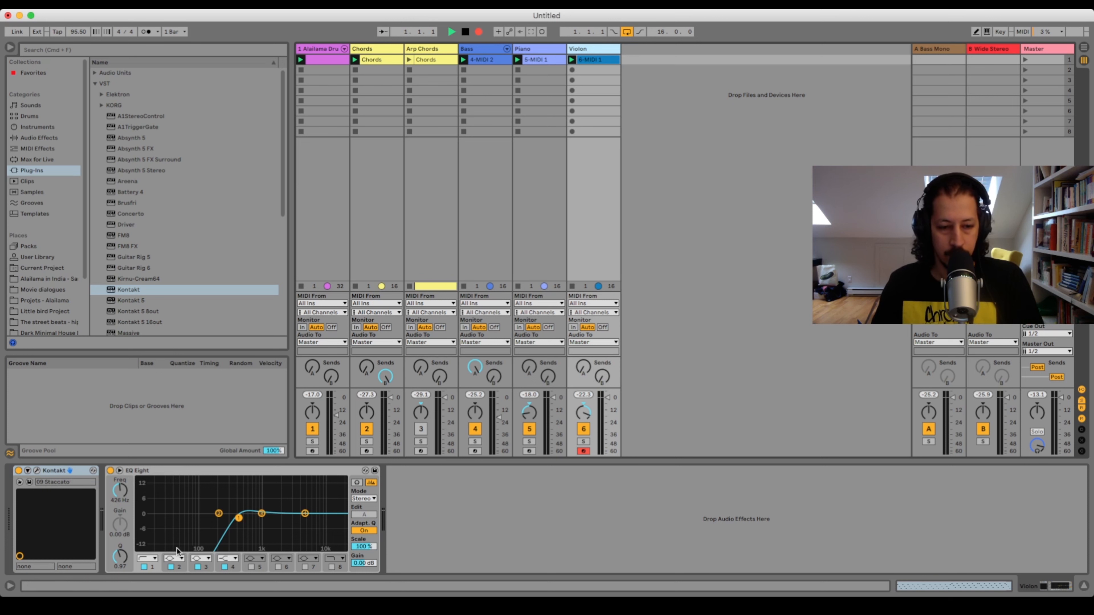
# Step: Examine the Bass Mono and Wide Stereo return tracks and locate the Bass Mono preset among the Utility presets
pyautogui.click(947, 50)
pyautogui.click(983, 49)
pyautogui.click(932, 50)
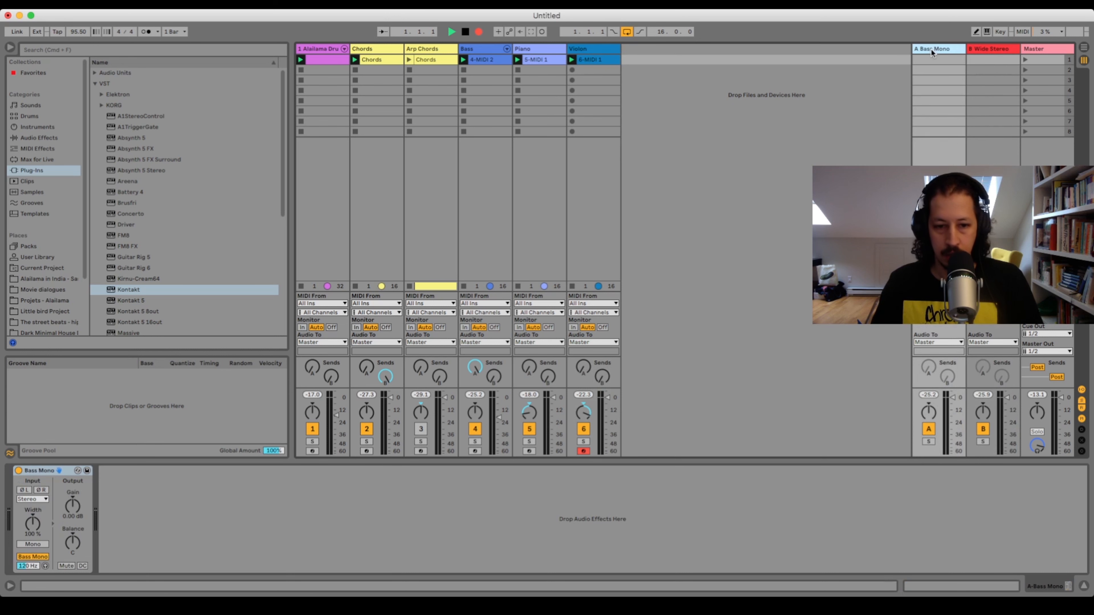
pyautogui.click(997, 50)
pyautogui.click(956, 50)
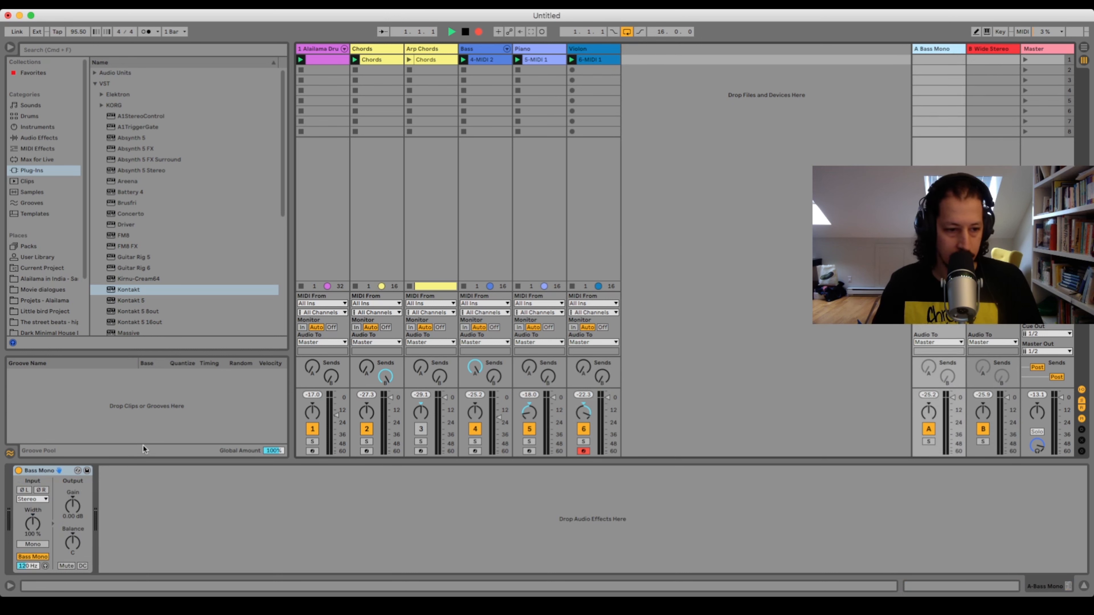
pyautogui.click(78, 470)
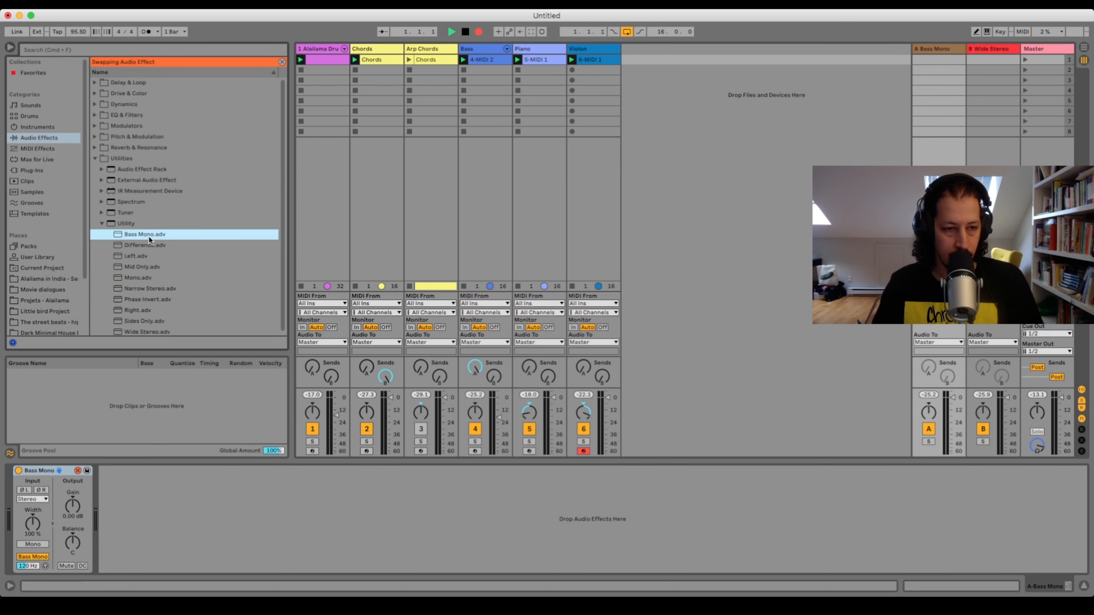
pyautogui.click(282, 61)
pyautogui.click(950, 48)
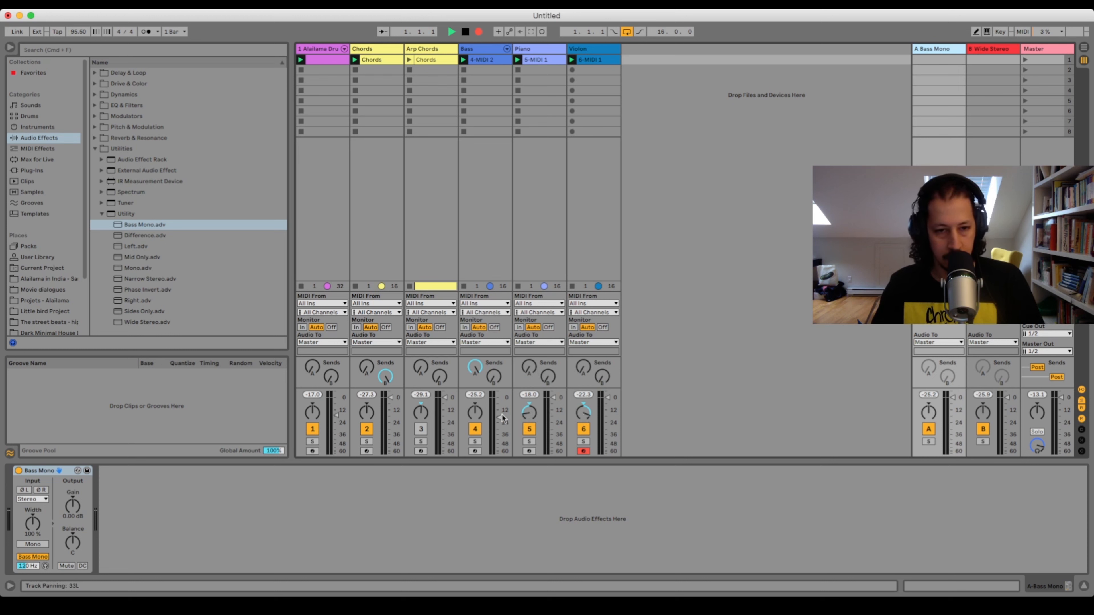
# Step: Select the Chords track and show the notes of its Chords clip
pyautogui.click(436, 52)
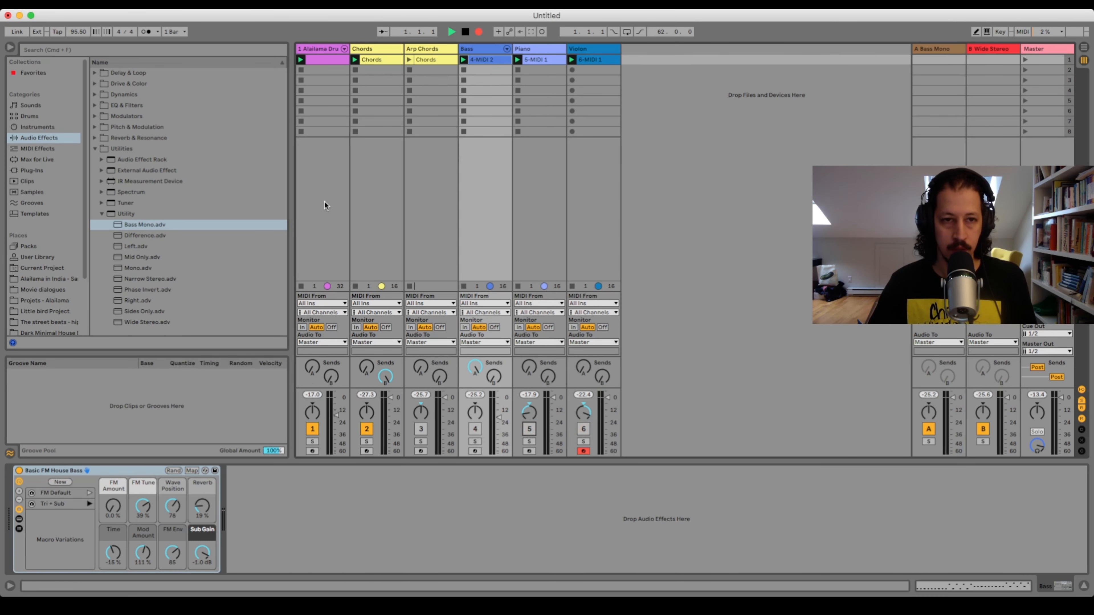
pyautogui.click(389, 65)
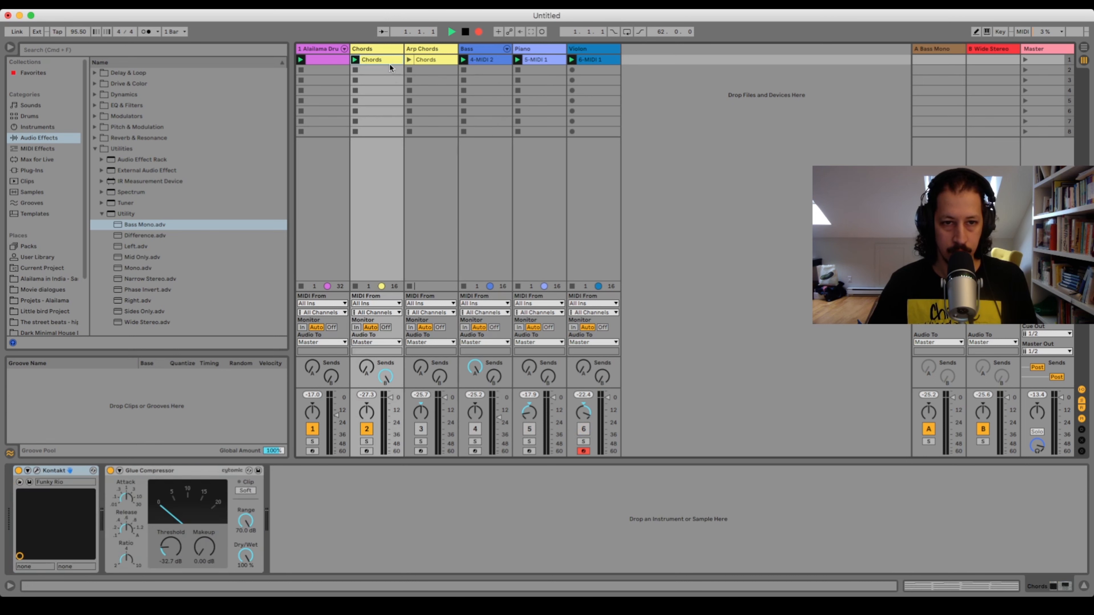
pyautogui.hotkey('shift', 'Tab')
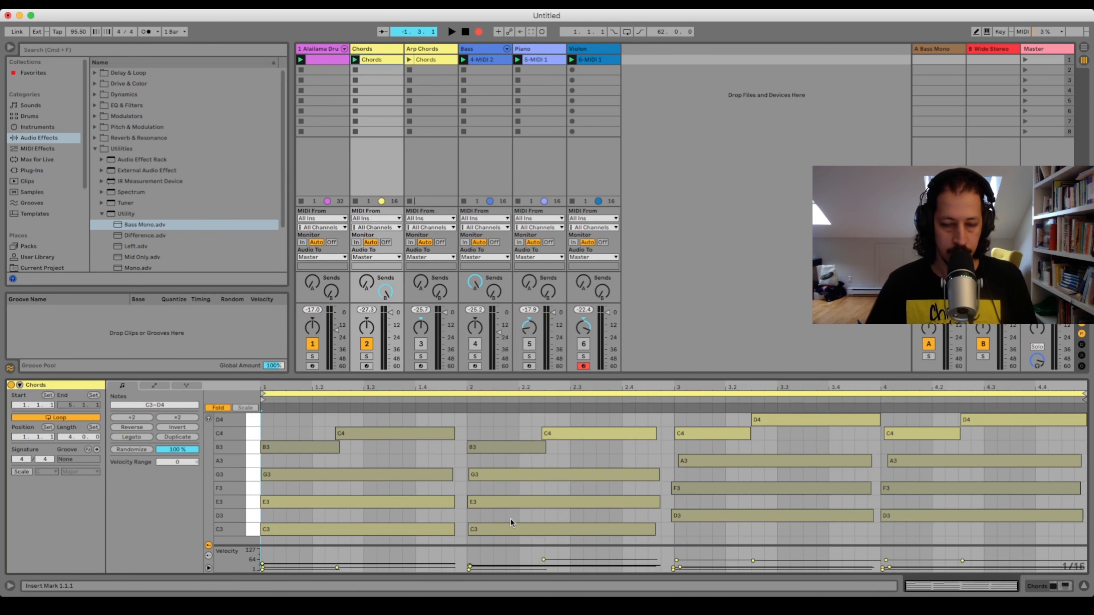
# Step: Play the drums and chords from the start, and unmute the Bass, Piano and Violon tracks one after another
pyautogui.press('space')
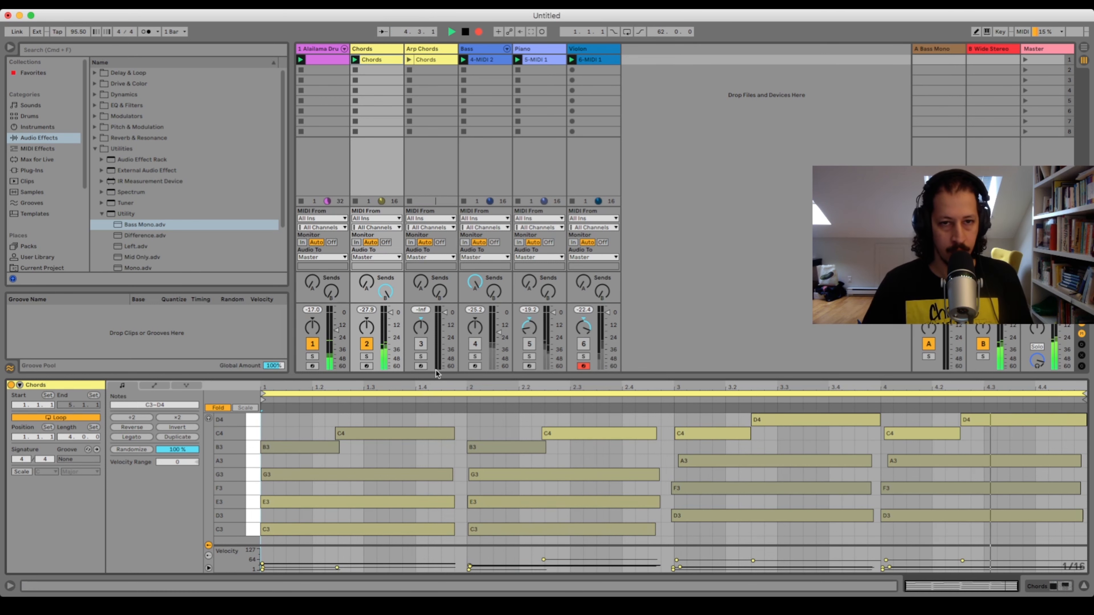
pyautogui.click(475, 344)
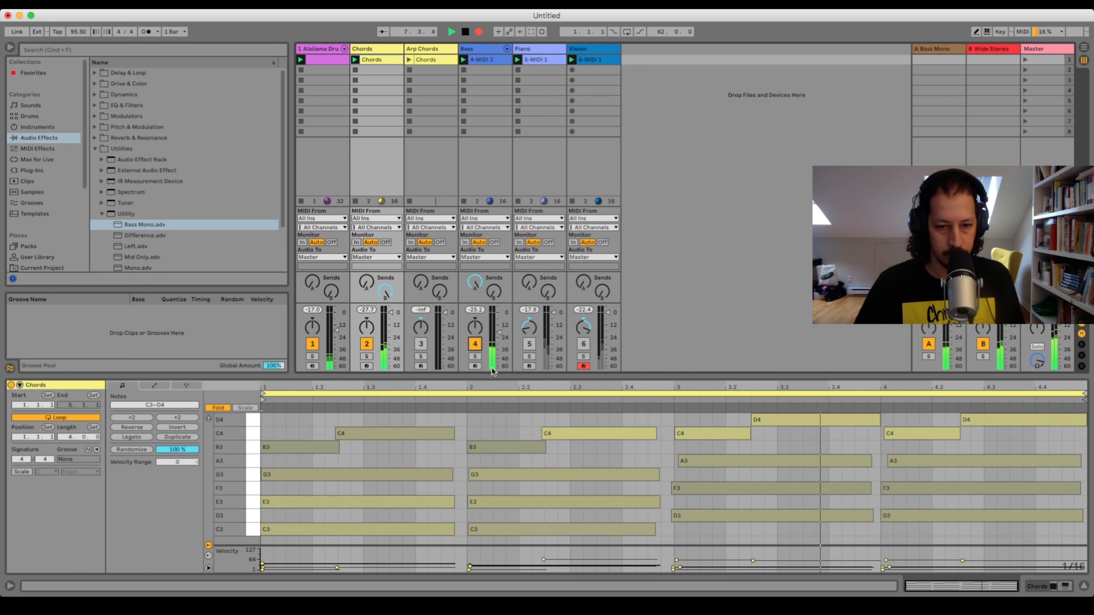
pyautogui.click(529, 344)
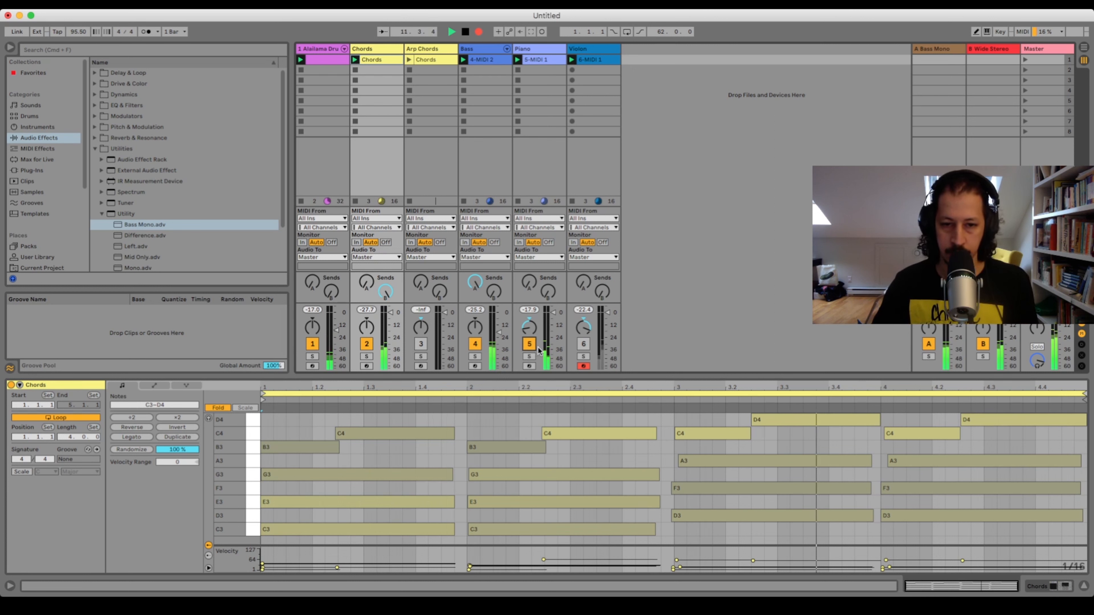
pyautogui.click(584, 344)
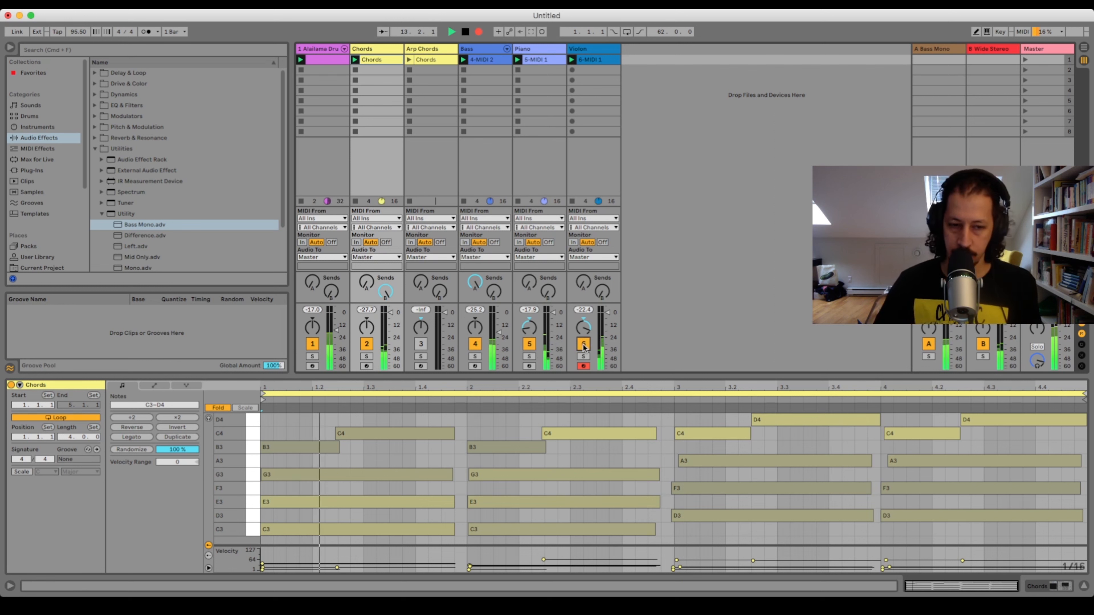